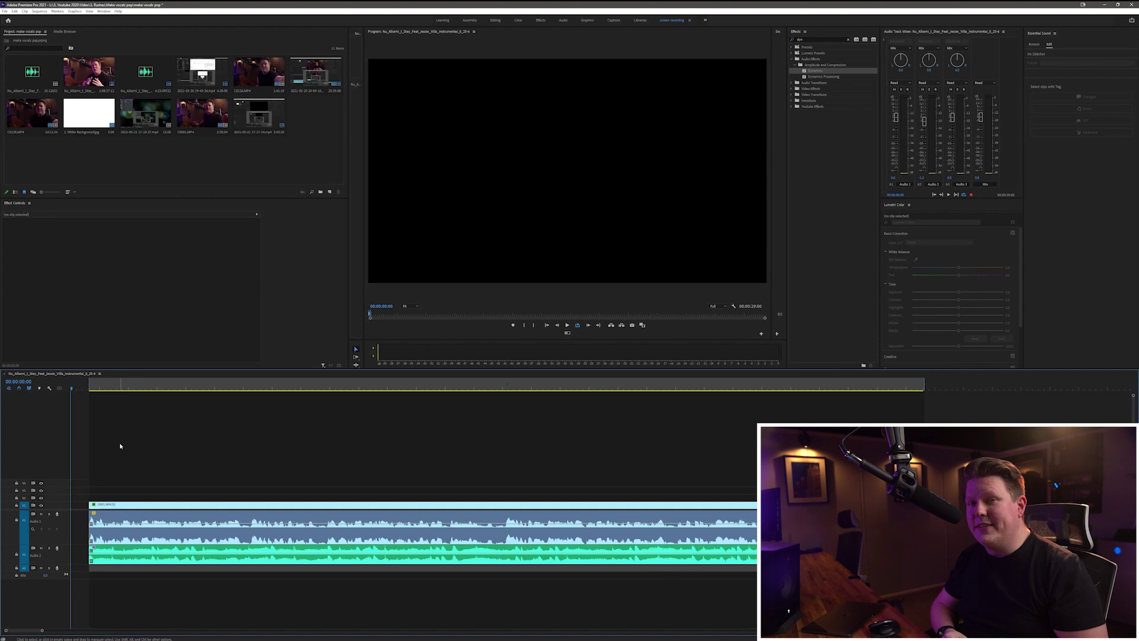
# Step: Play the sequence from the start and view the list of available workspace panels
pyautogui.press('space')
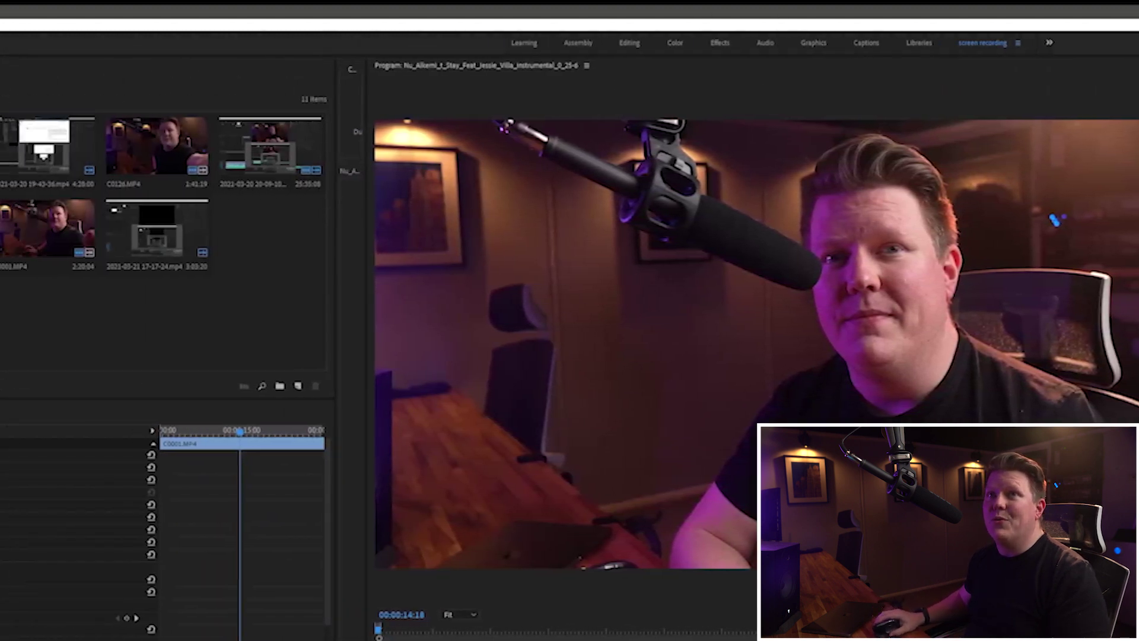
pyautogui.click(51, 24)
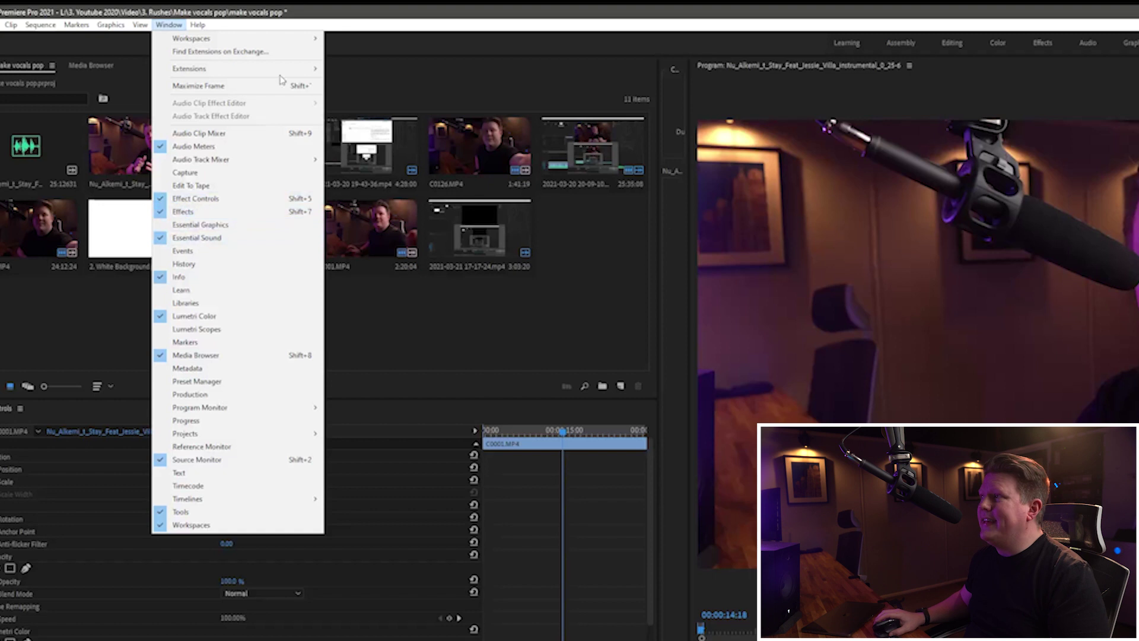
pyautogui.press('Escape')
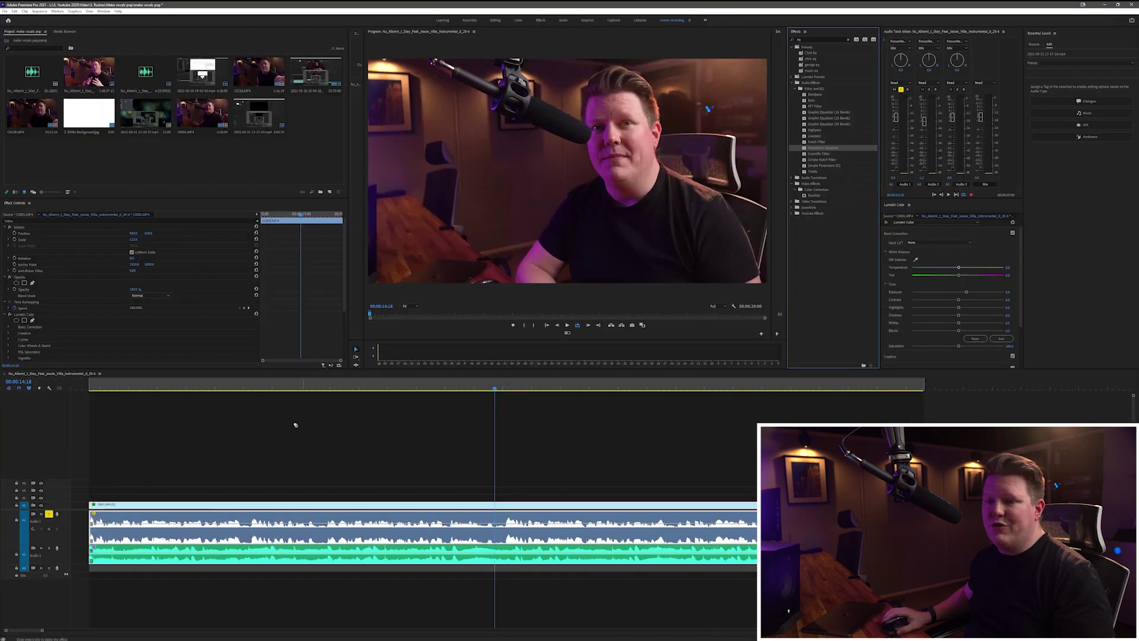
# Step: Apply the Parametric Equalizer effect to the voice clip on Audio 1
pyautogui.moveTo(295, 425); pyautogui.dragTo(151, 520)
pyautogui.scroll(-5, 153, 296)
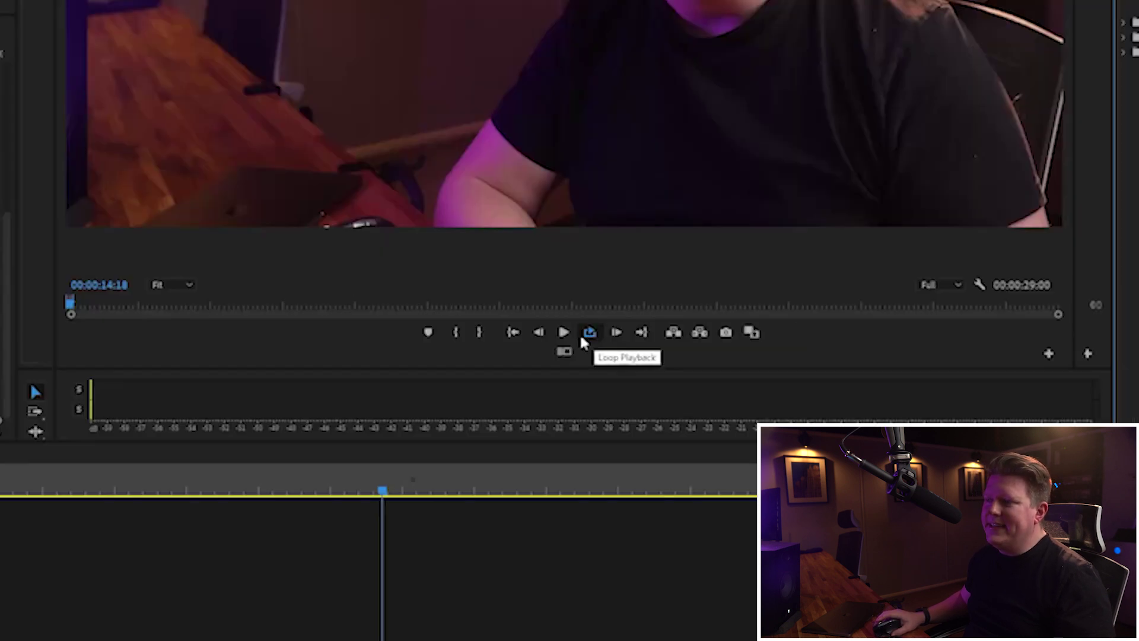
pyautogui.click(590, 333)
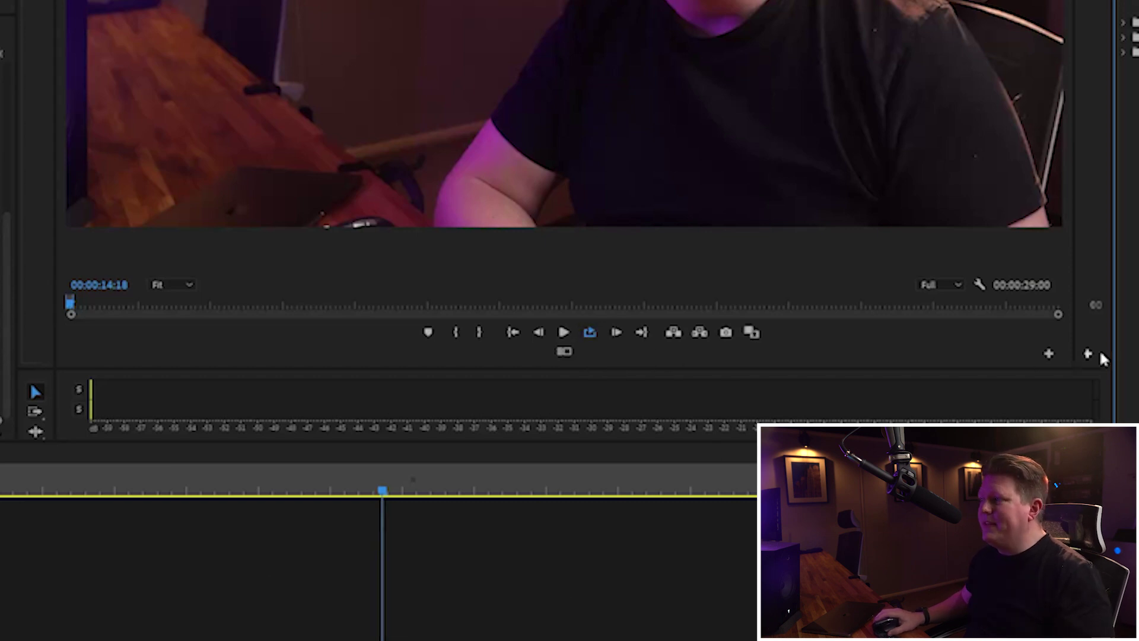
pyautogui.click(1048, 354)
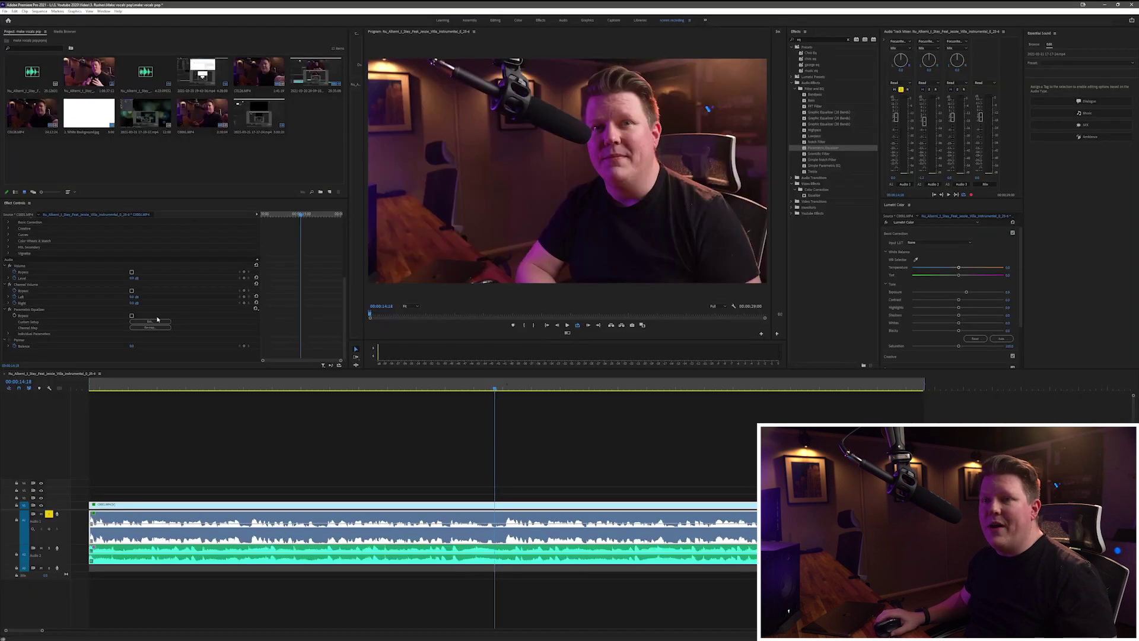
# Step: Open the voice clip's Parametric Equalizer for editing and enable its high-pass and low-pass filters
pyautogui.click(155, 323)
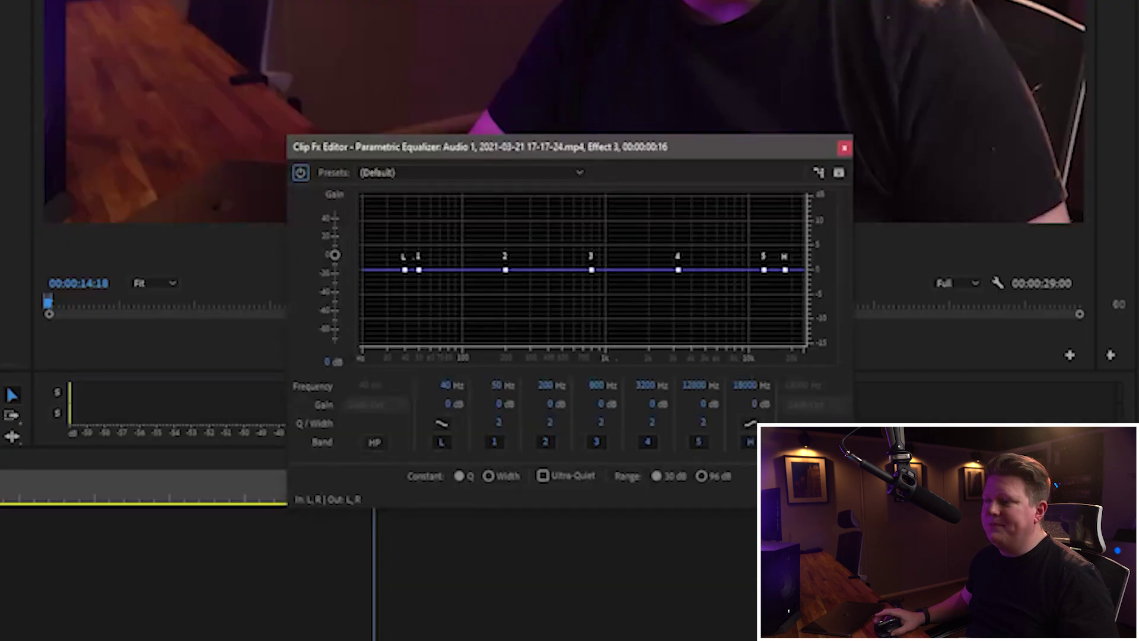
pyautogui.click(374, 443)
pyautogui.click(801, 442)
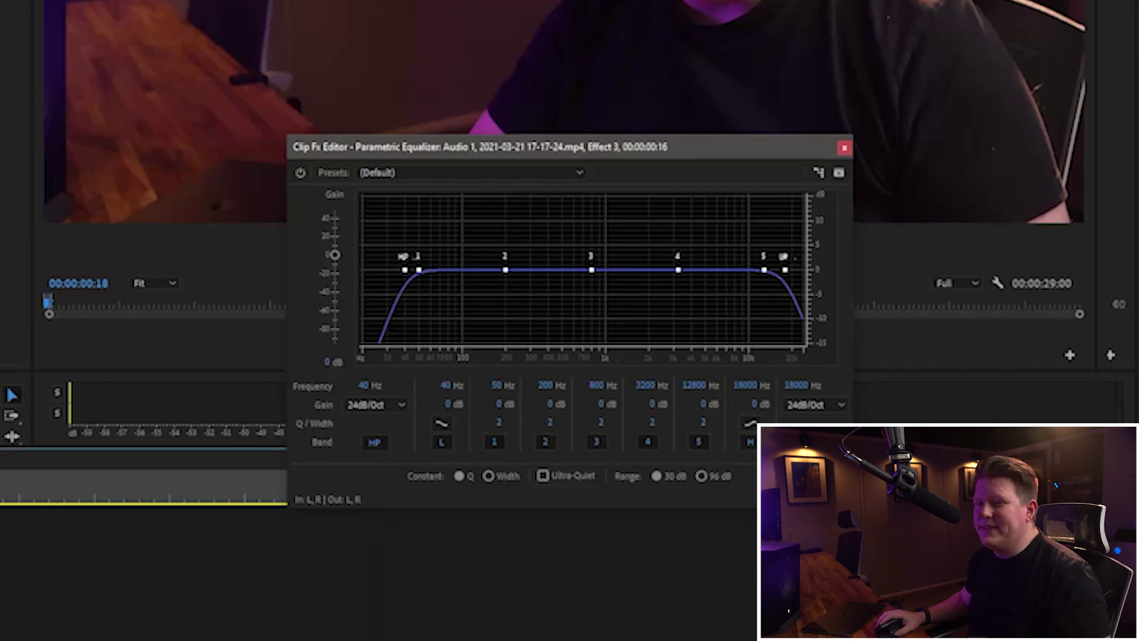
# Step: During playback, boost equalizer band 1 by about 9.6 dB at 64 Hz and band 4 by about 3.5 dB at 3082 Hz
pyautogui.press('space')
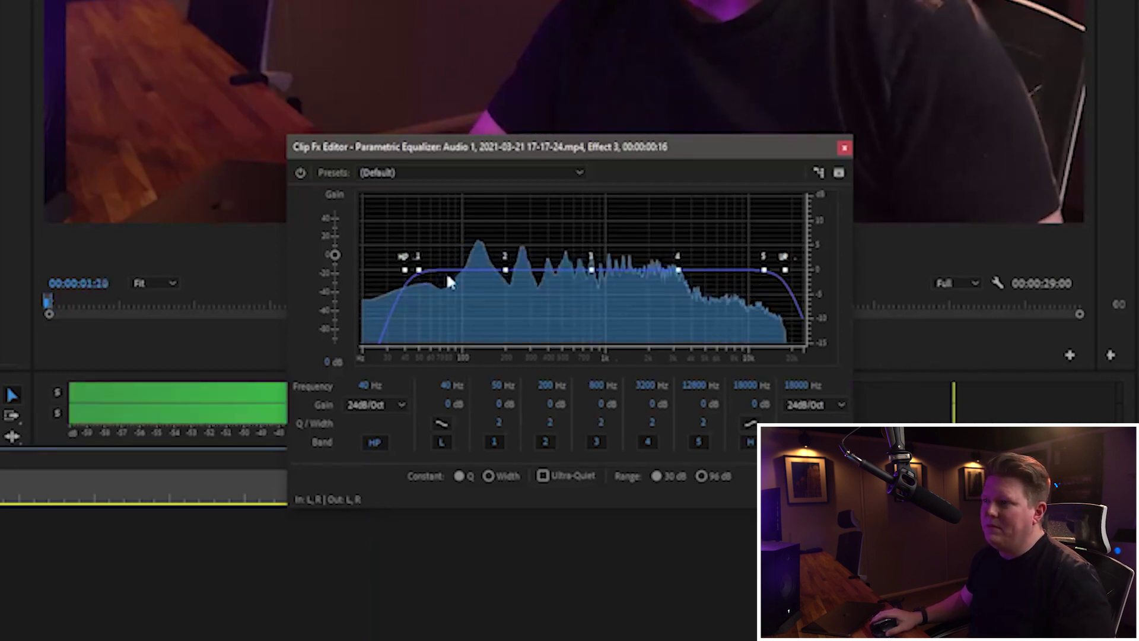
pyautogui.moveTo(418, 270); pyautogui.dragTo(422, 272)
pyautogui.moveTo(435, 254); pyautogui.dragTo(435, 223)
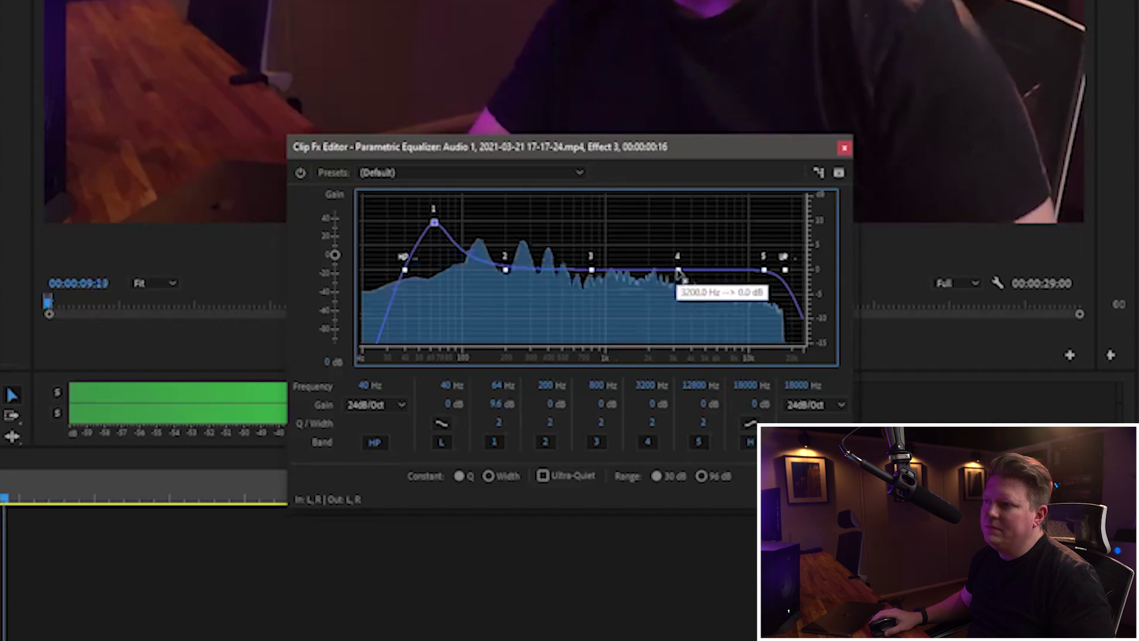
pyautogui.moveTo(677, 271); pyautogui.dragTo(677, 254)
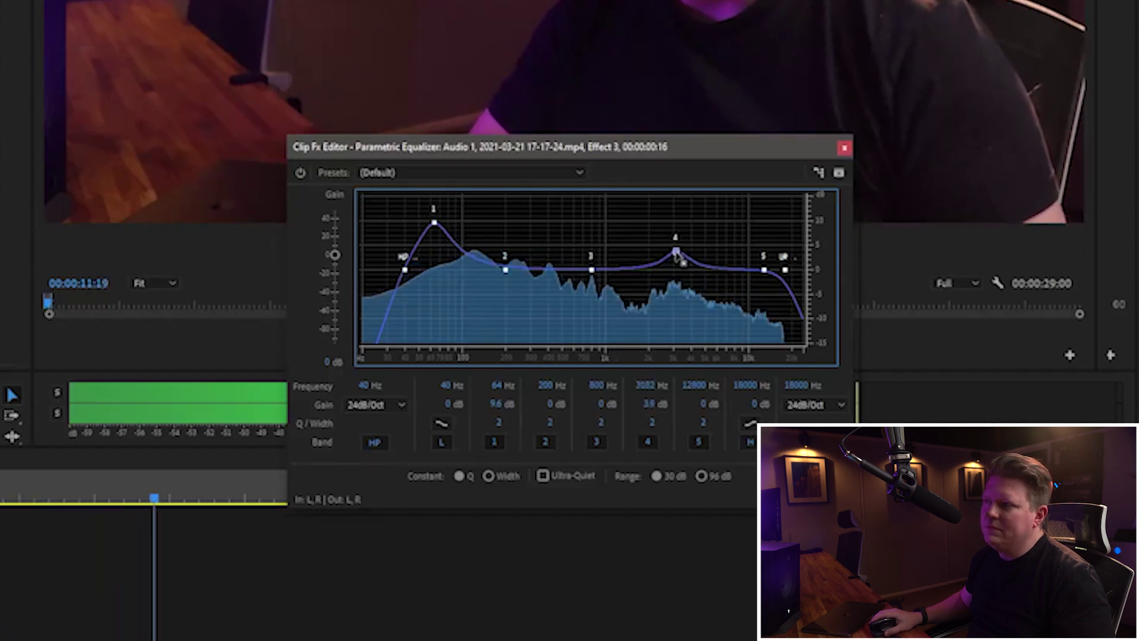
# Step: Cut band 3 by about 5.2 dB at 719 Hz, boost band 2 by about 3.5 dB at 164 Hz, and set band 1 to about 7.6 dB
pyautogui.moveTo(592, 269); pyautogui.dragTo(584, 292)
pyautogui.moveTo(505, 273); pyautogui.dragTo(493, 253)
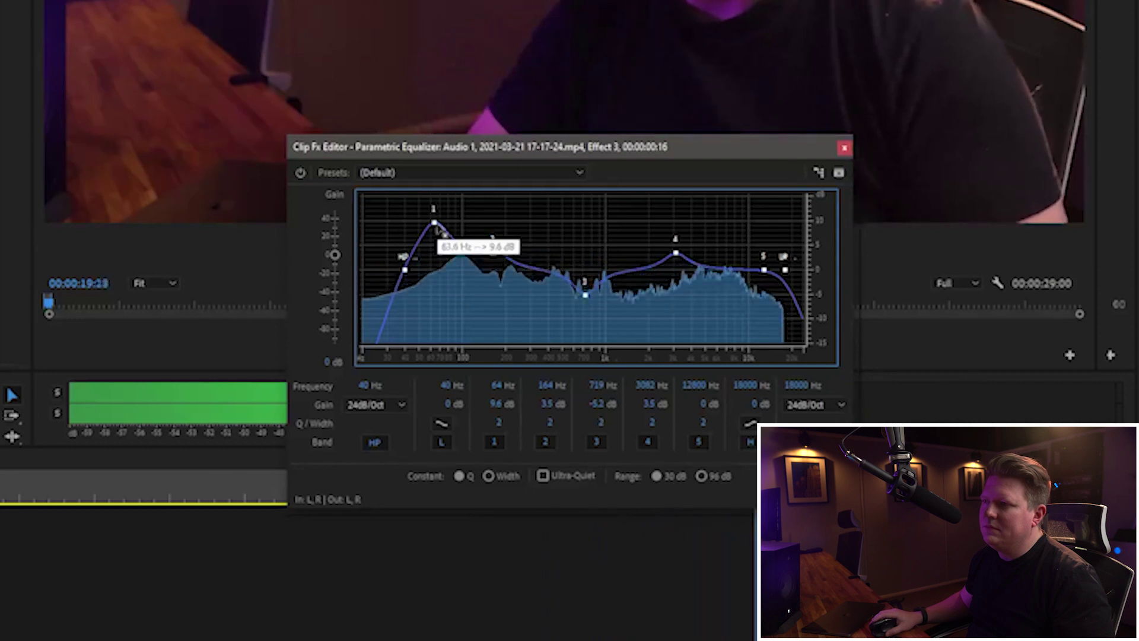
pyautogui.moveTo(435, 223); pyautogui.dragTo(434, 234)
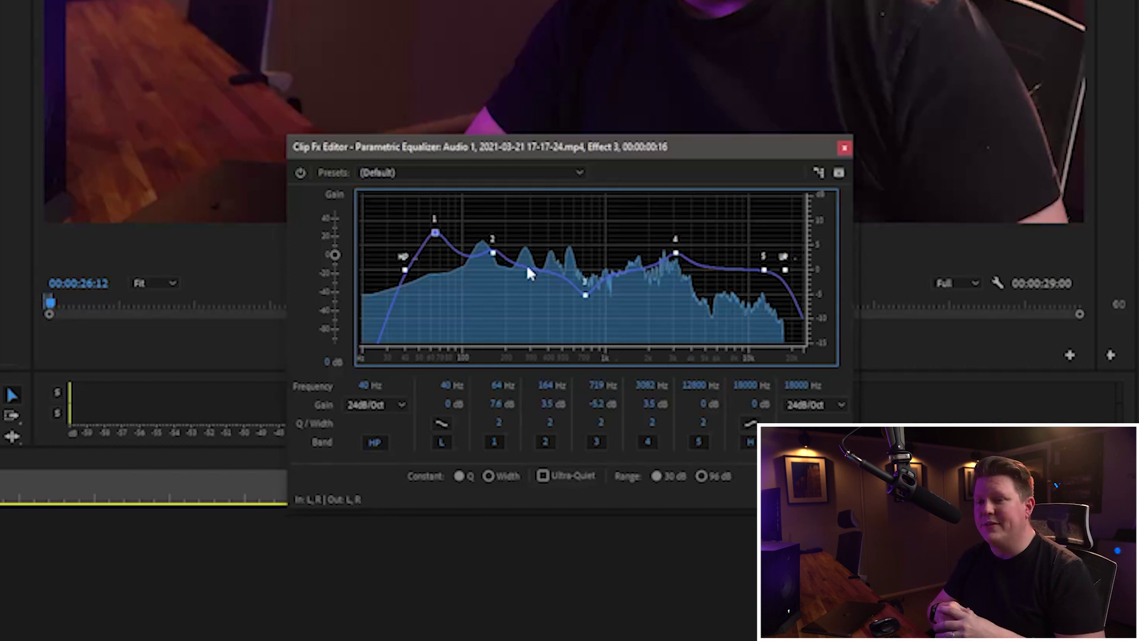
pyautogui.click(844, 148)
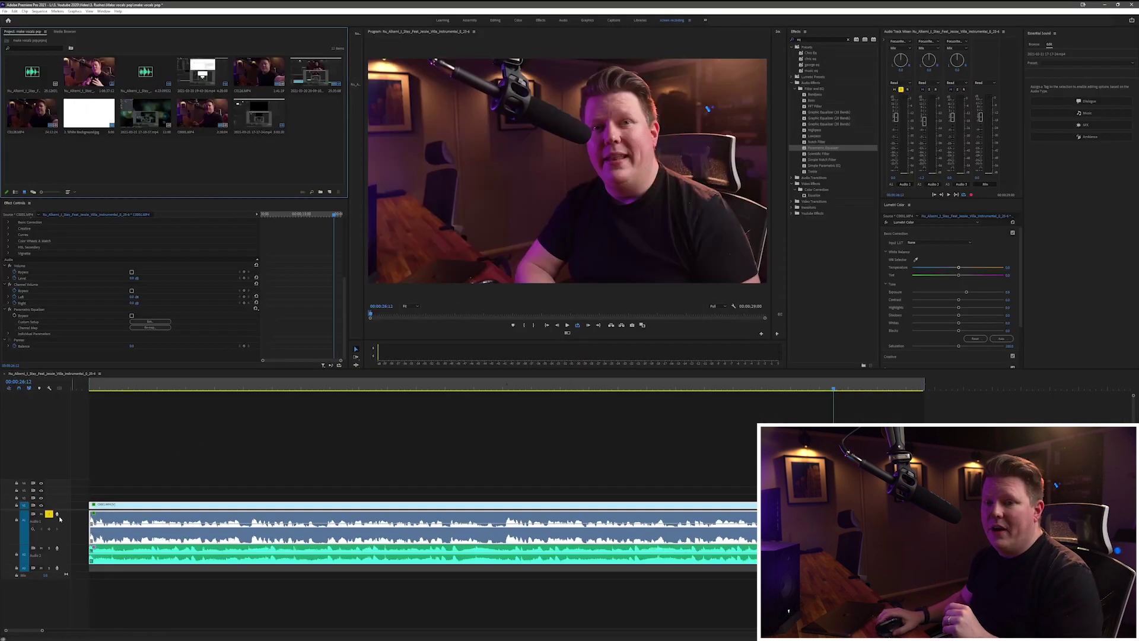
# Step: Turn off solo on Audio 1 and play the voice and music together from the start of the sequence
pyautogui.click(48, 517)
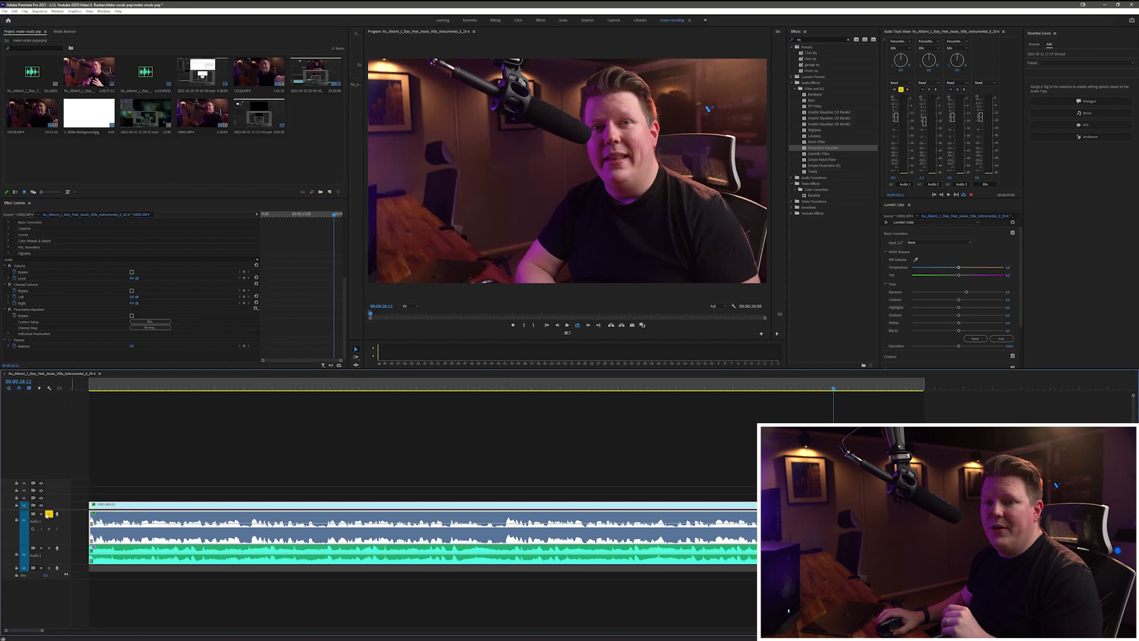
pyautogui.click(82, 389)
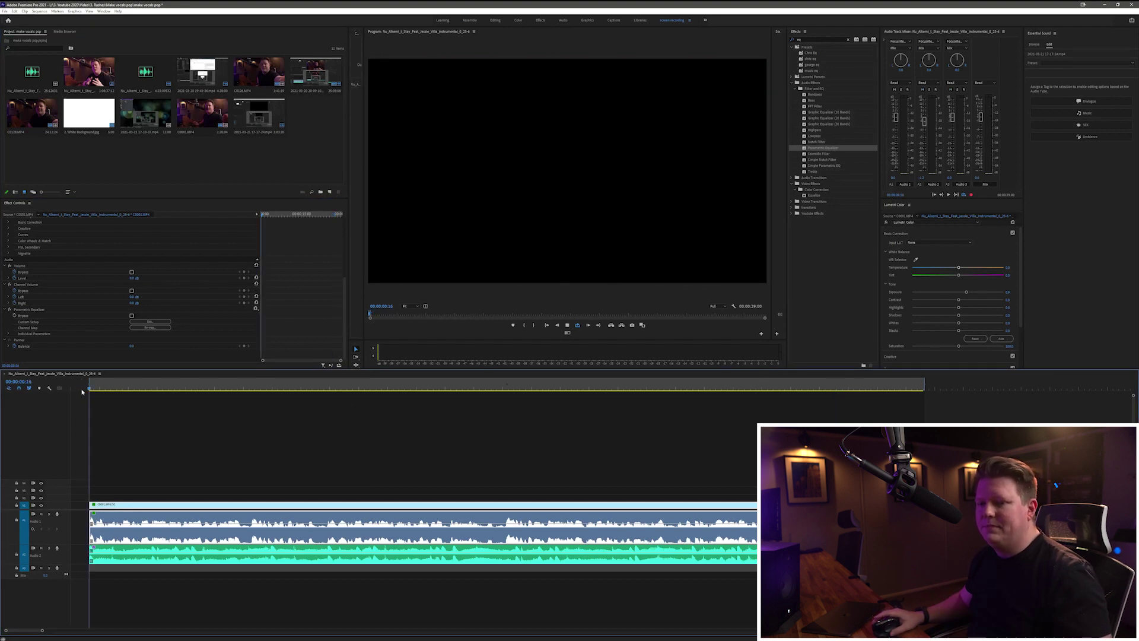
pyautogui.press('space')
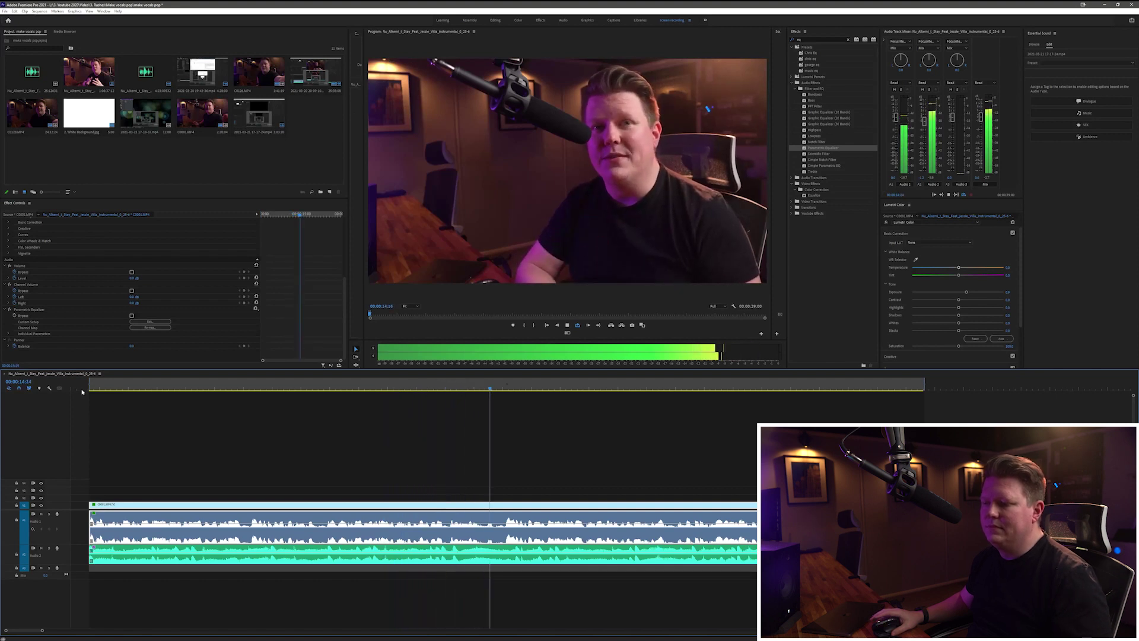
pyautogui.press('space')
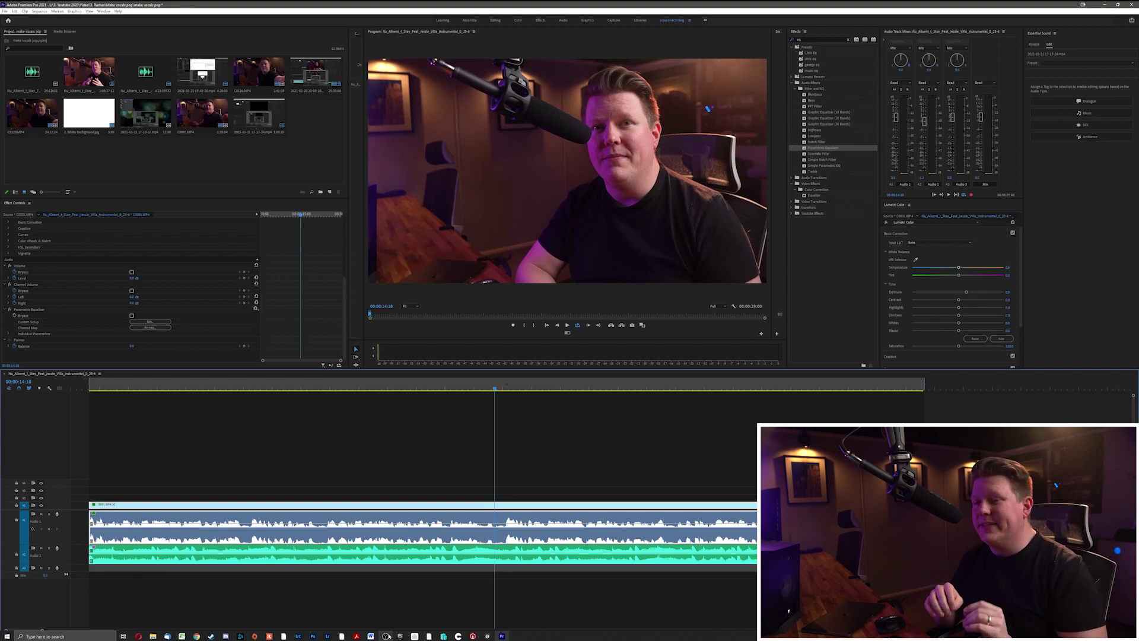
# Step: Apply Simple Parametric EQ to the music clip on Audio 2 with Center 1250 Hz, Q 4.0 and Boost -18 dB
pyautogui.click(339, 562)
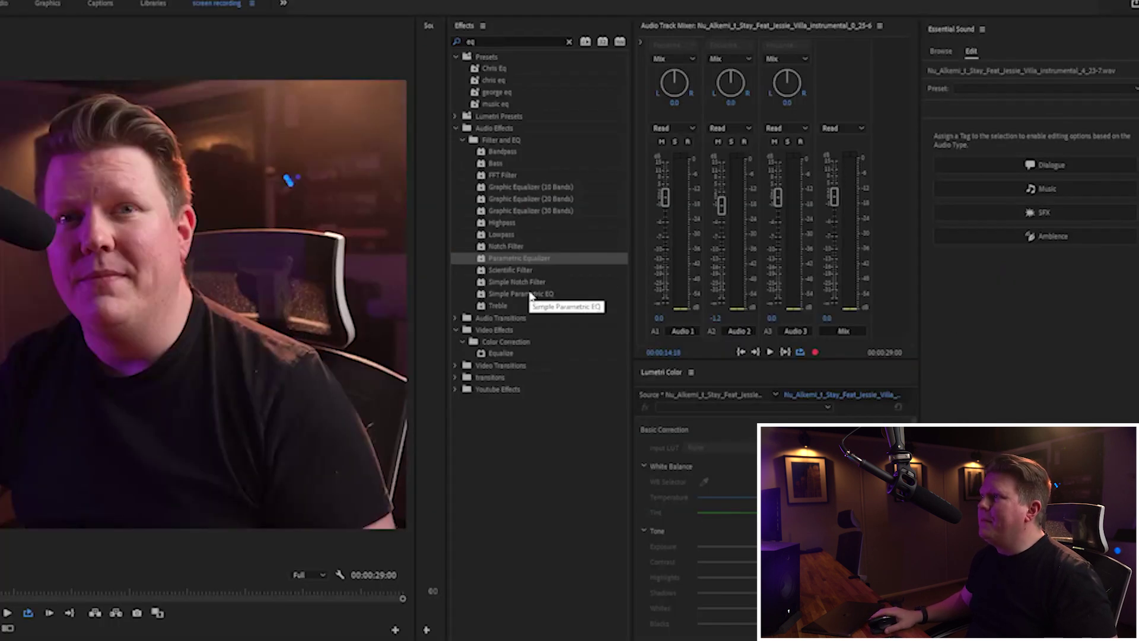
pyautogui.click(531, 295)
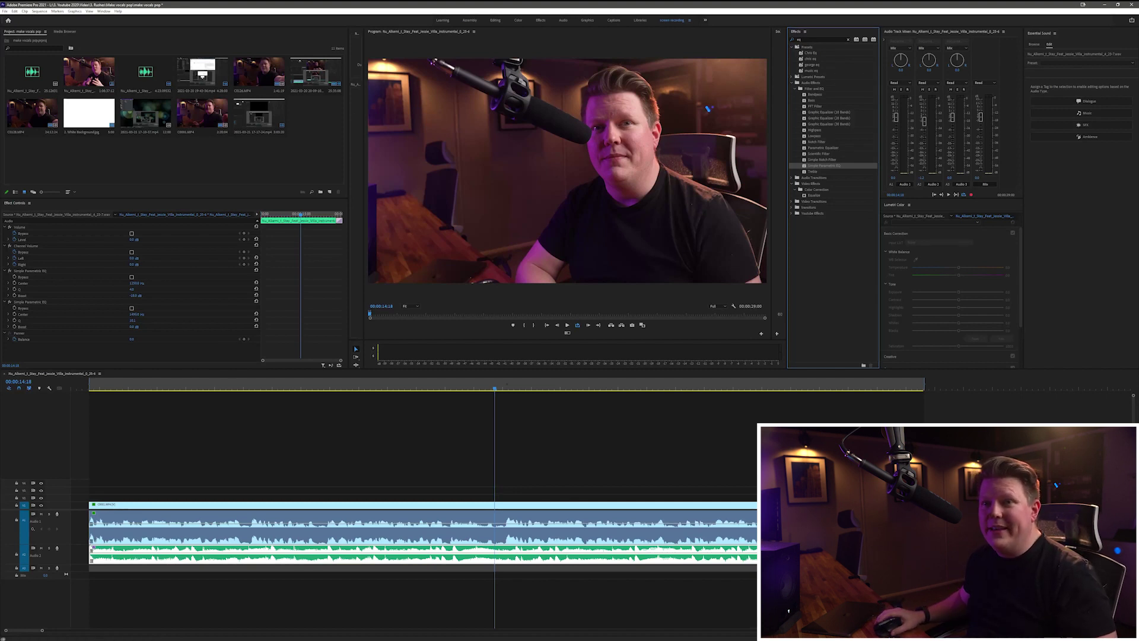
pyautogui.click(136, 314)
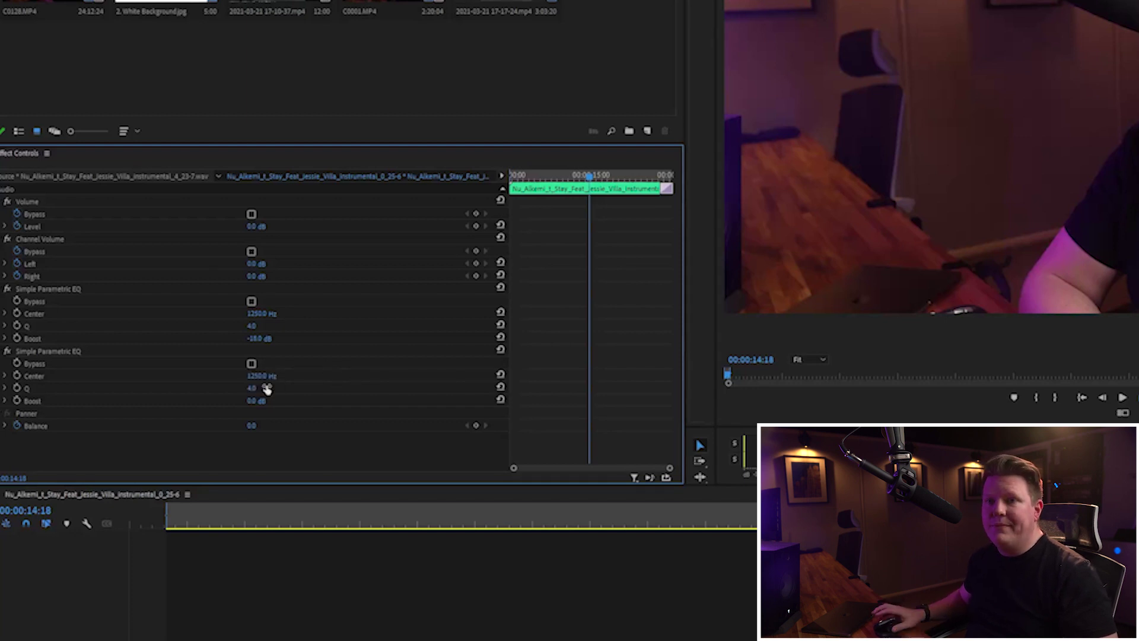
pyautogui.click(251, 403)
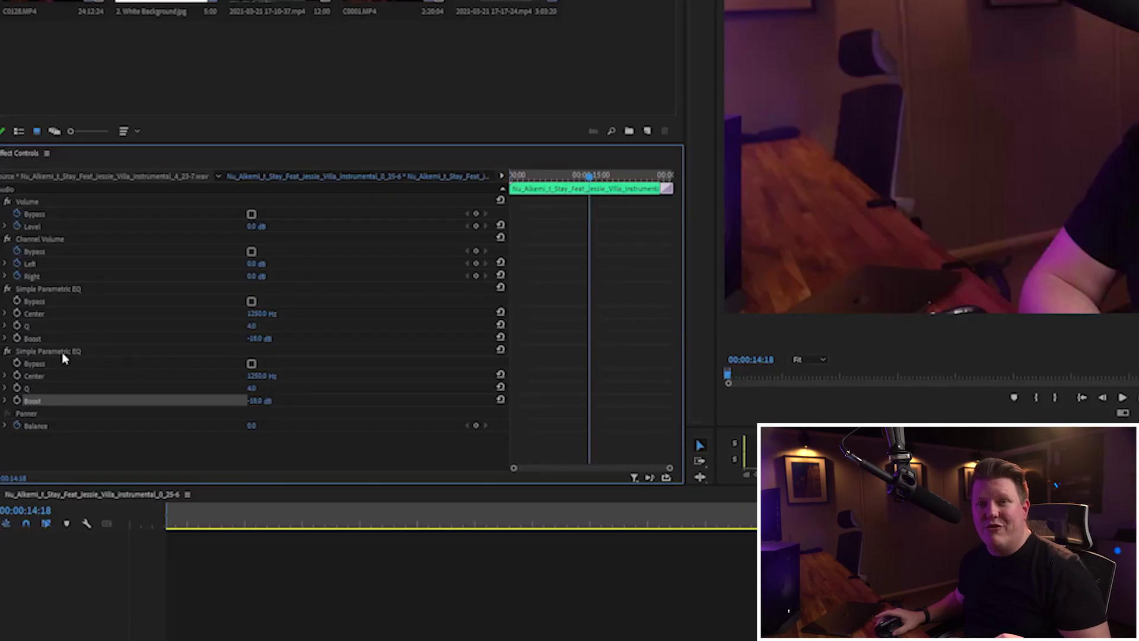
pyautogui.rightClick(66, 353)
pyautogui.click(102, 374)
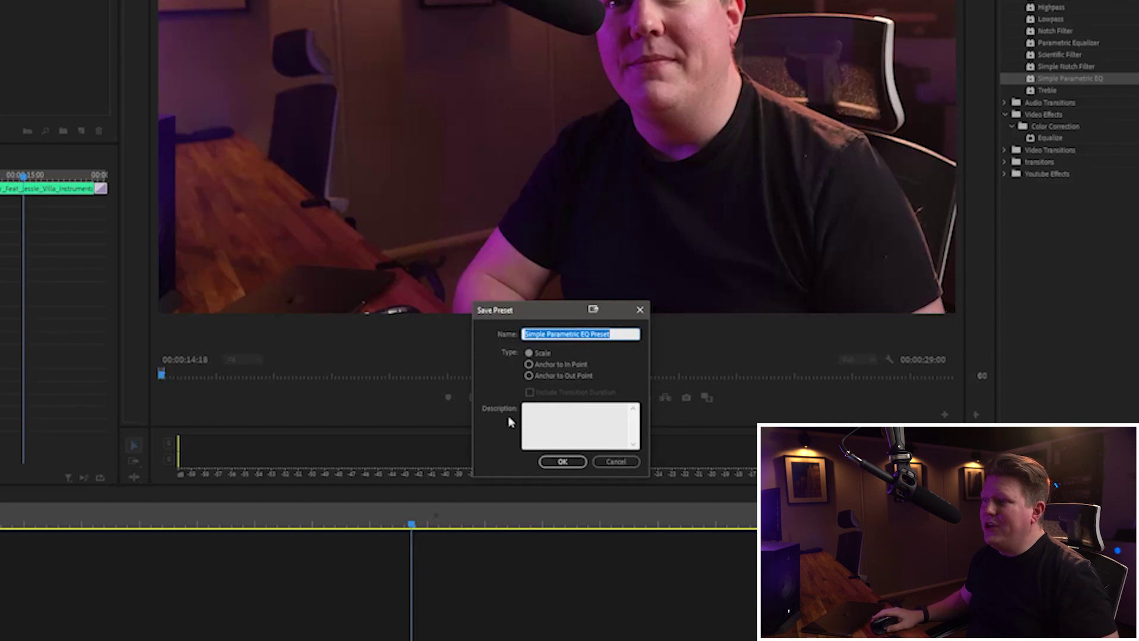
pyautogui.click(608, 464)
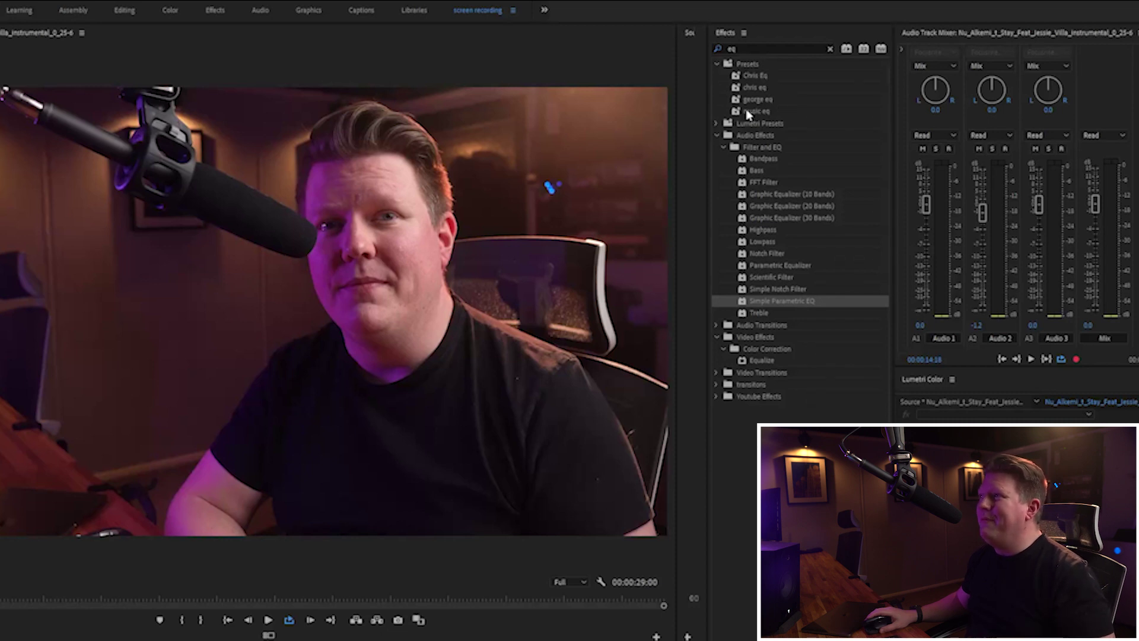
# Step: Select the saved music eq preset and listen to the voice over the equalized music
pyautogui.click(761, 113)
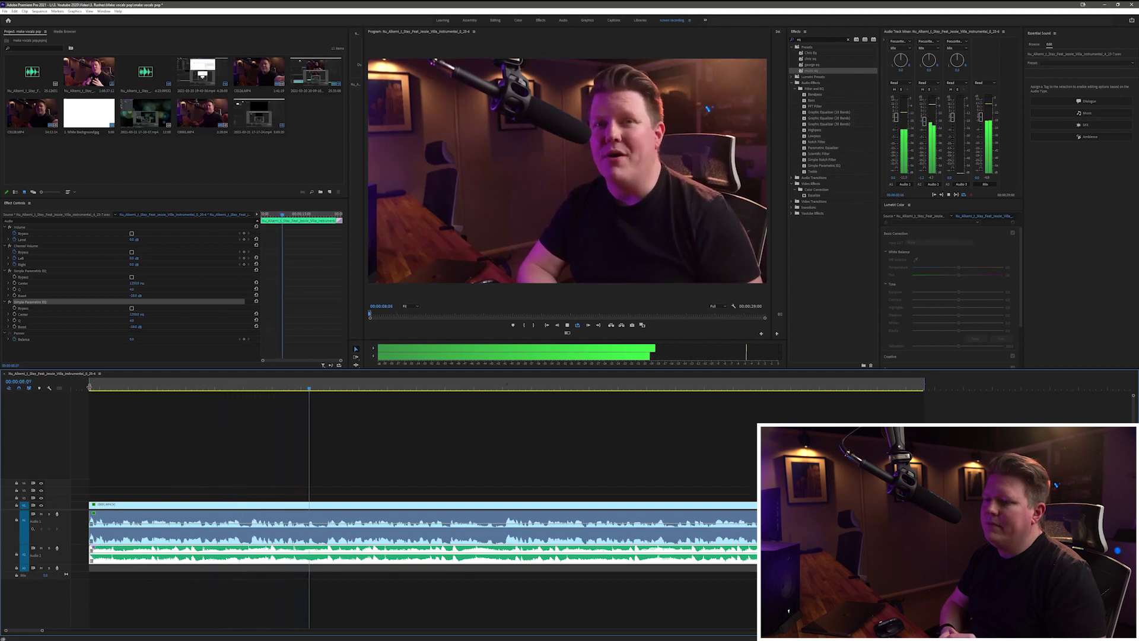
pyautogui.press('space')
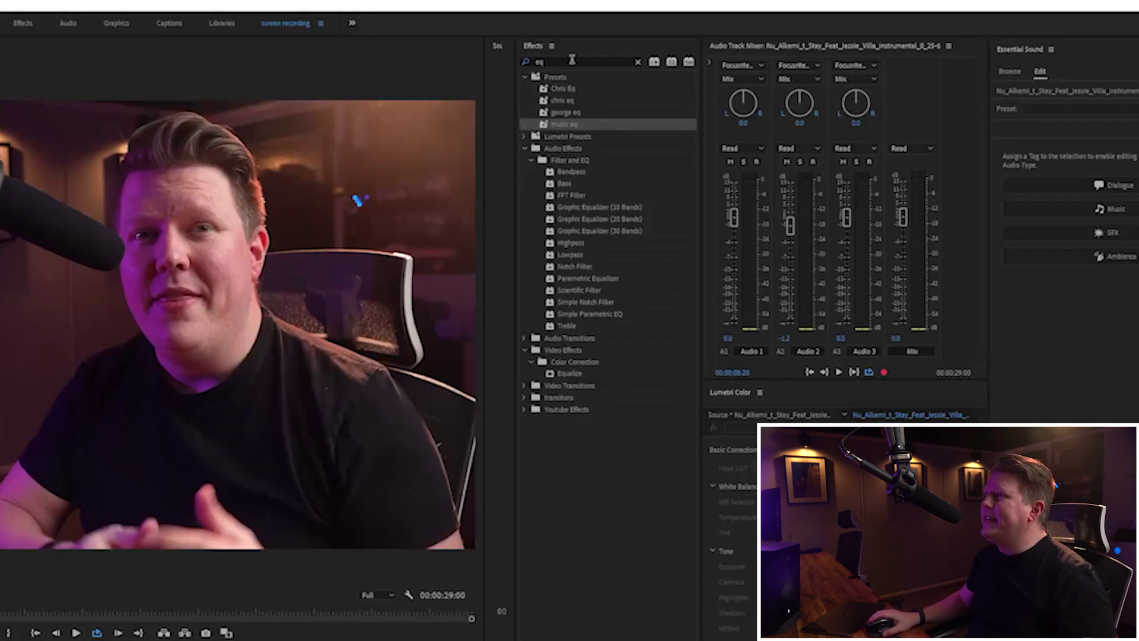
# Step: Search the effects for "dynamic" and apply the Dynamics effect to the voice clip on Audio 1
pyautogui.click(572, 60)
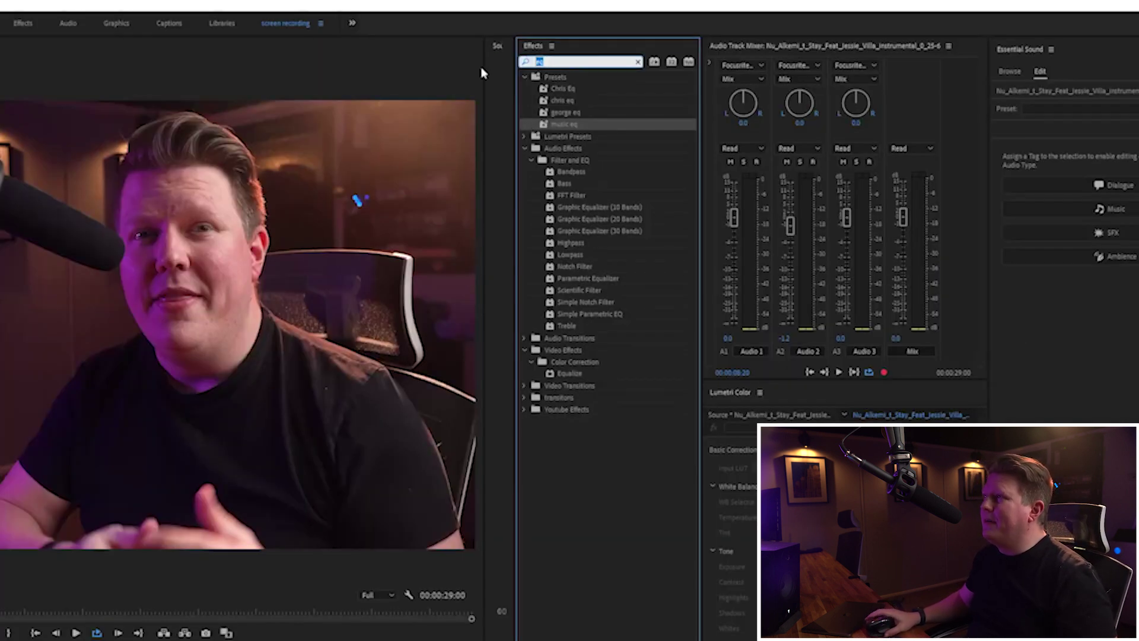
pyautogui.write('dynamic')
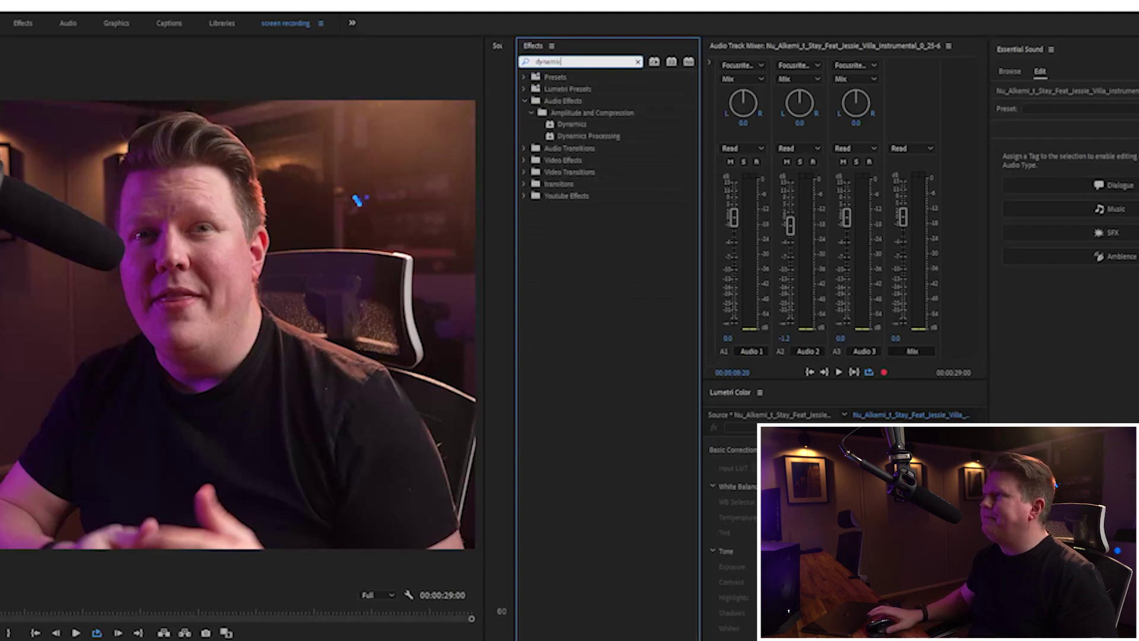
pyautogui.click(577, 127)
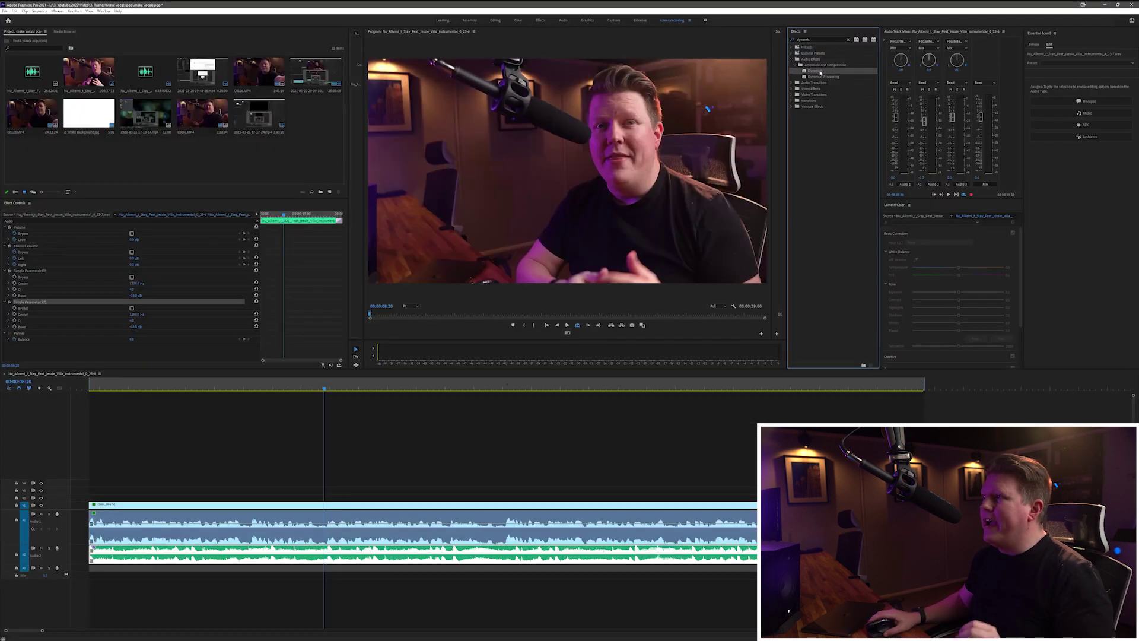
pyautogui.click(273, 531)
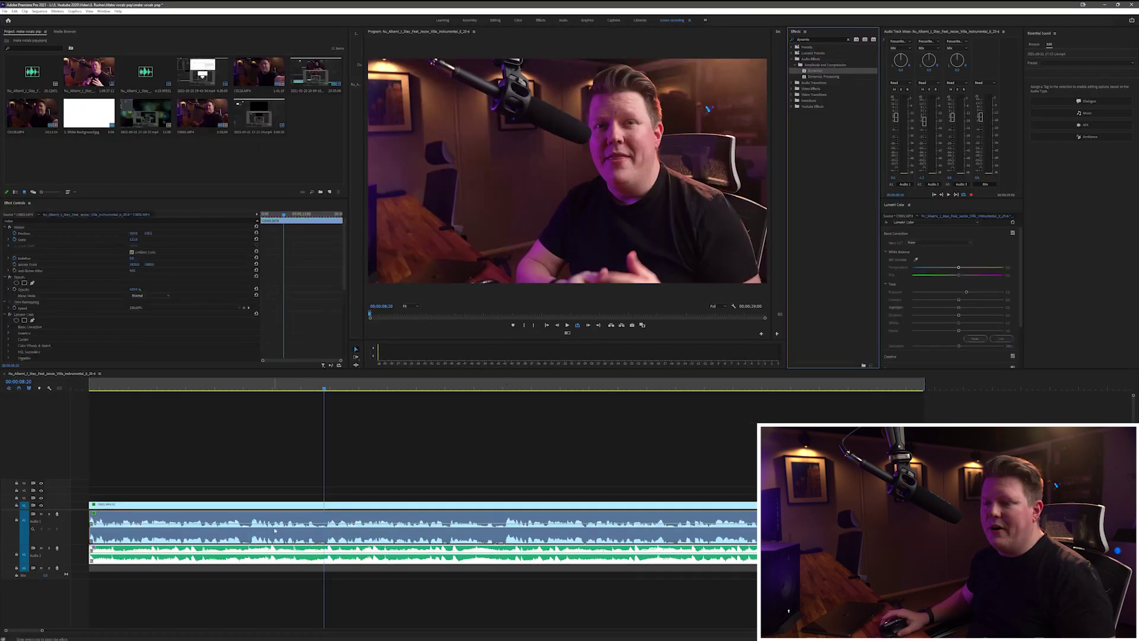
# Step: Enable the Compressor in the voice clip's Dynamics effect, set its Threshold to about -25.6 dB and raise the MakeUp gain during playback
pyautogui.scroll(-6, 186, 358)
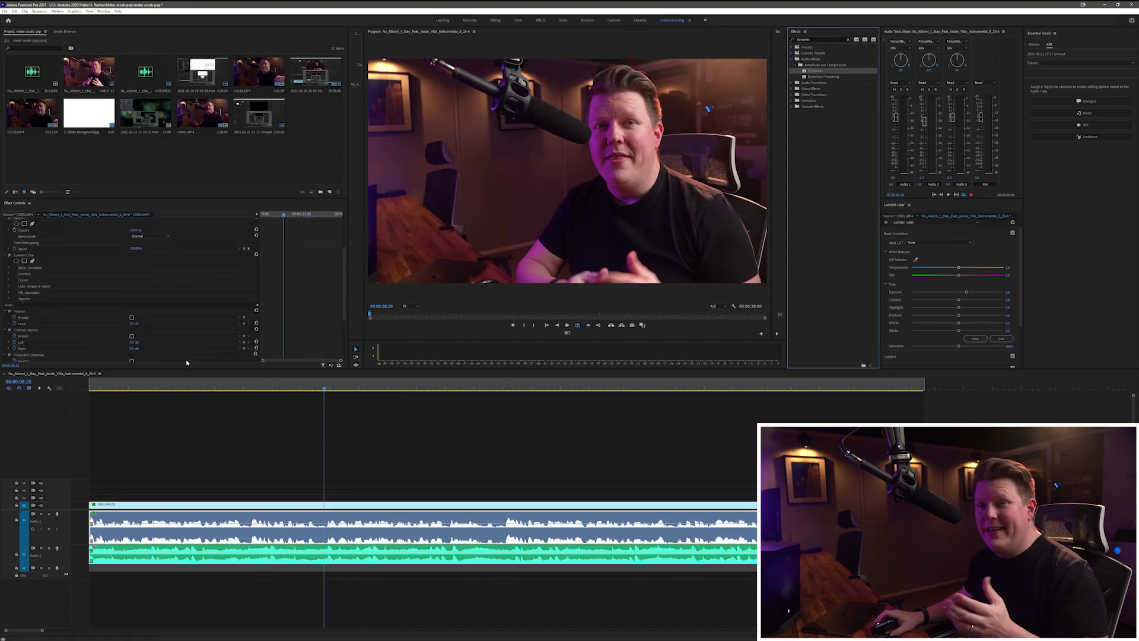
pyautogui.scroll(-2, 177, 349)
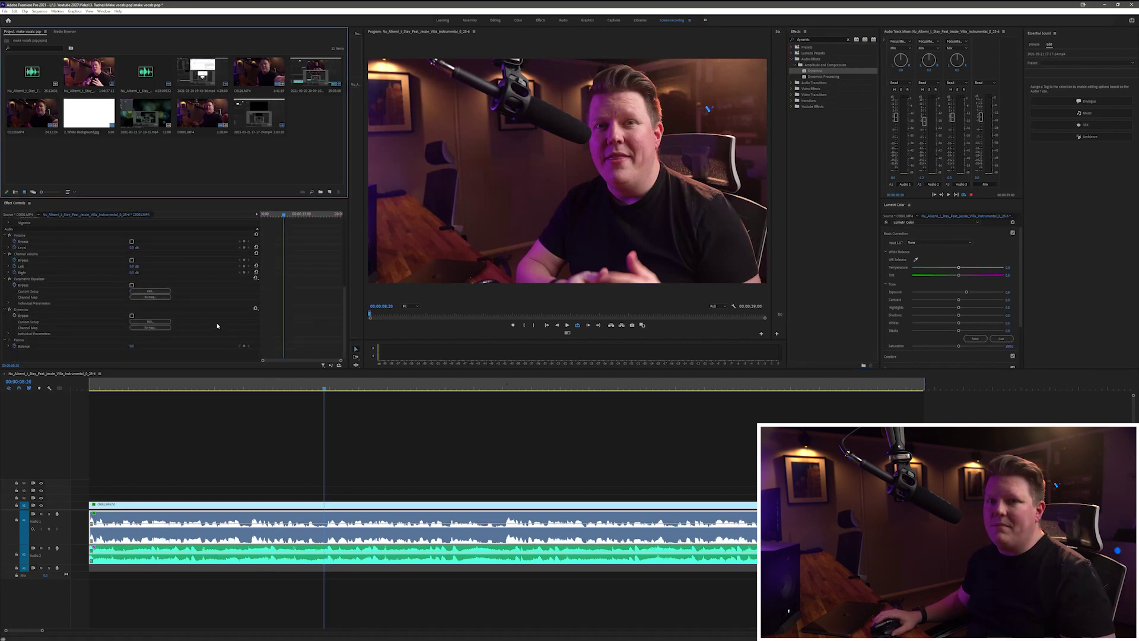
pyautogui.click(166, 324)
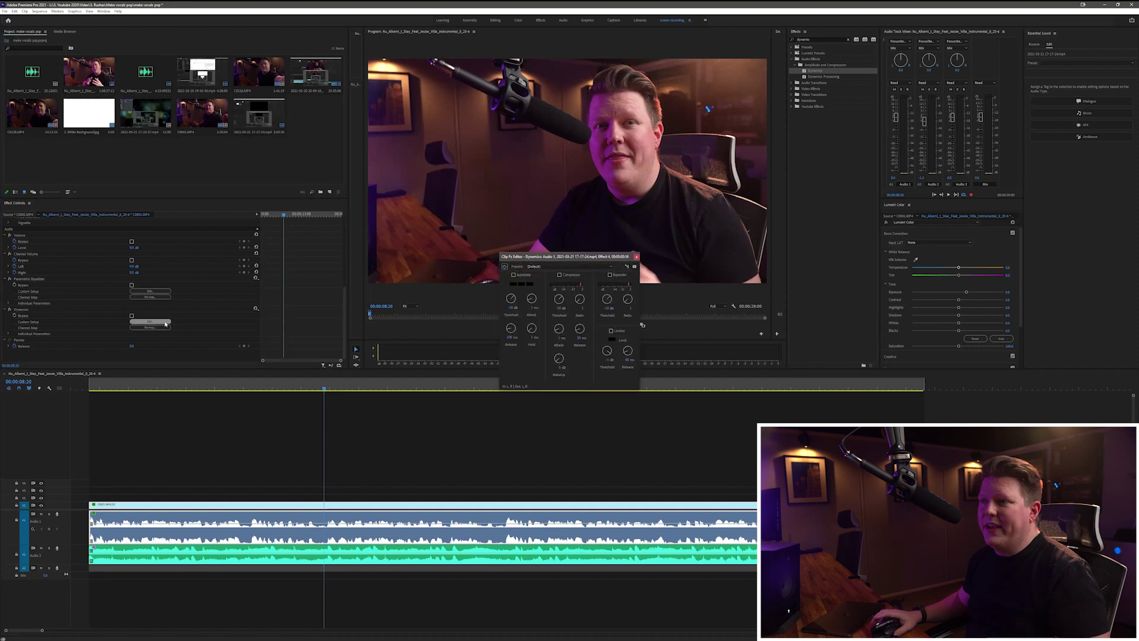
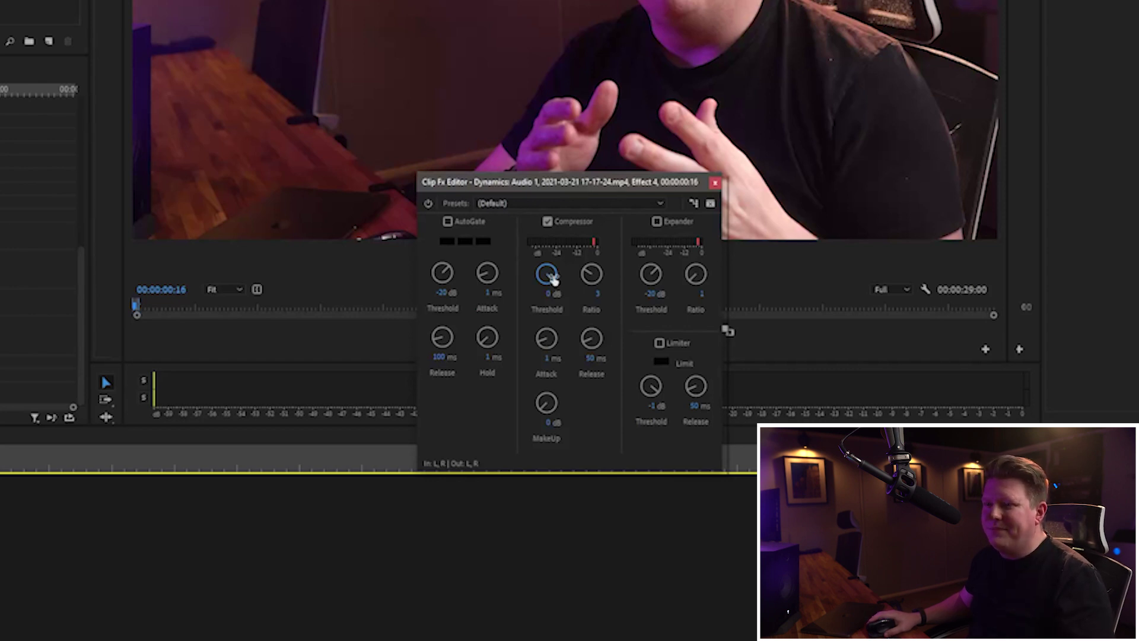
pyautogui.press('space')
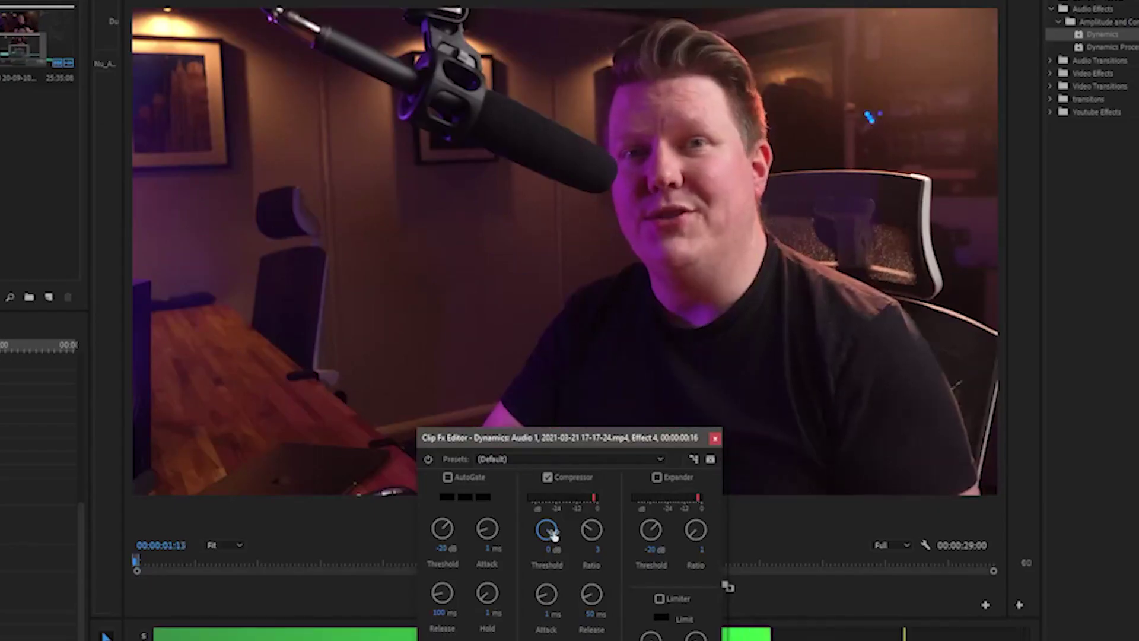
pyautogui.moveTo(551, 534); pyautogui.dragTo(476, 533)
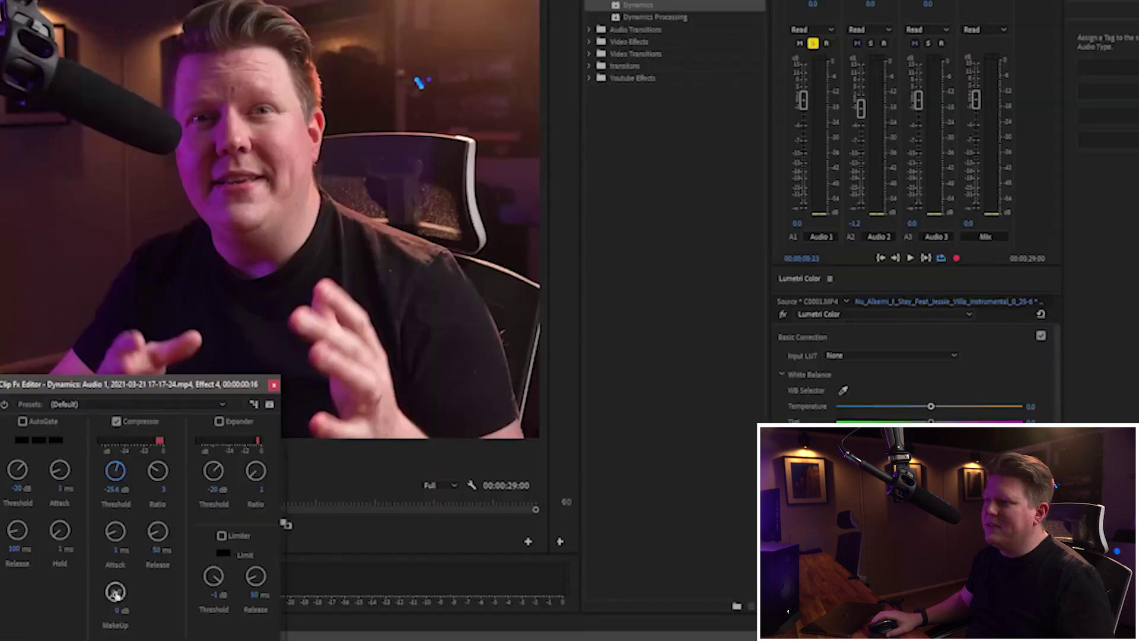
pyautogui.press('space')
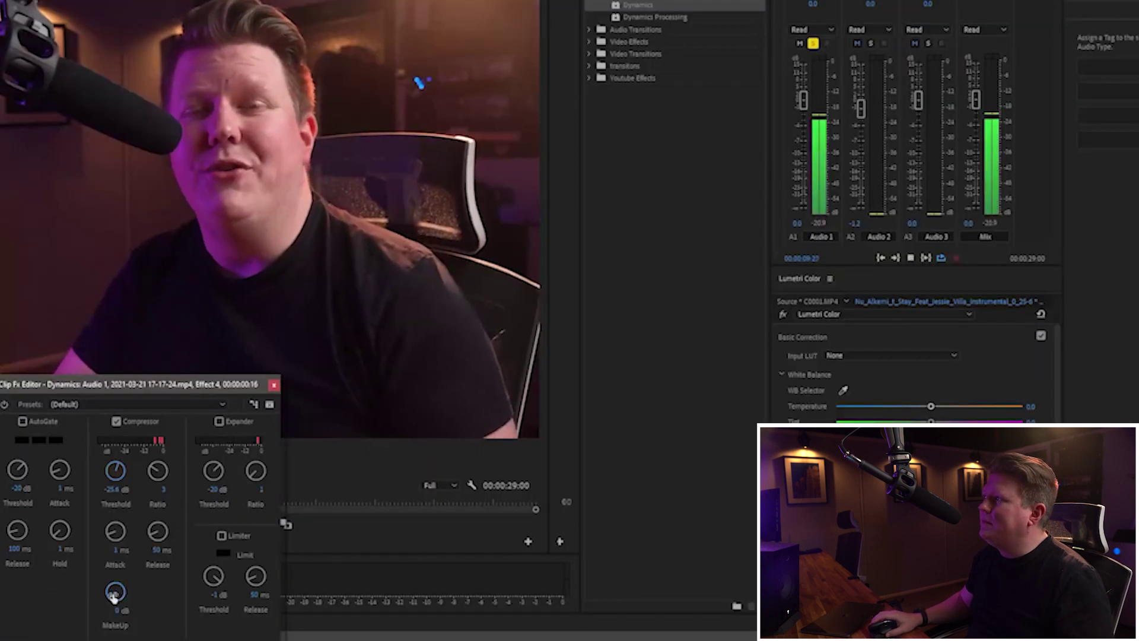
pyautogui.moveTo(113, 593); pyautogui.dragTo(130, 586)
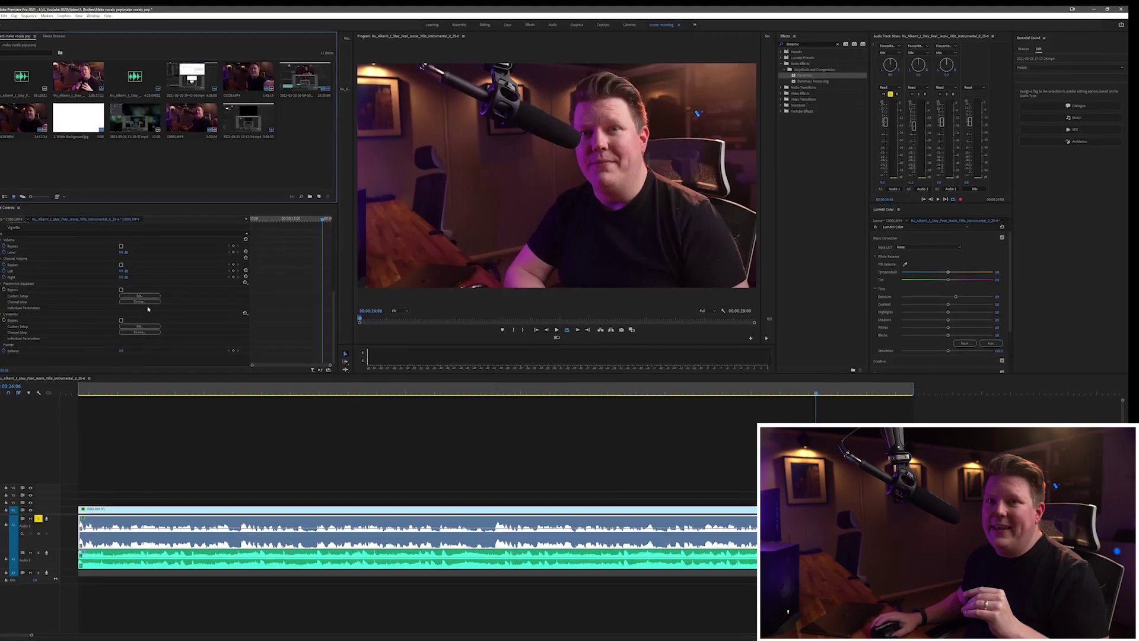
# Step: Lower the voice's Parametric Equalizer band 1 to about 5.1 dB and band 2 to about 0.2 dB, and play the full mix
pyautogui.click(147, 297)
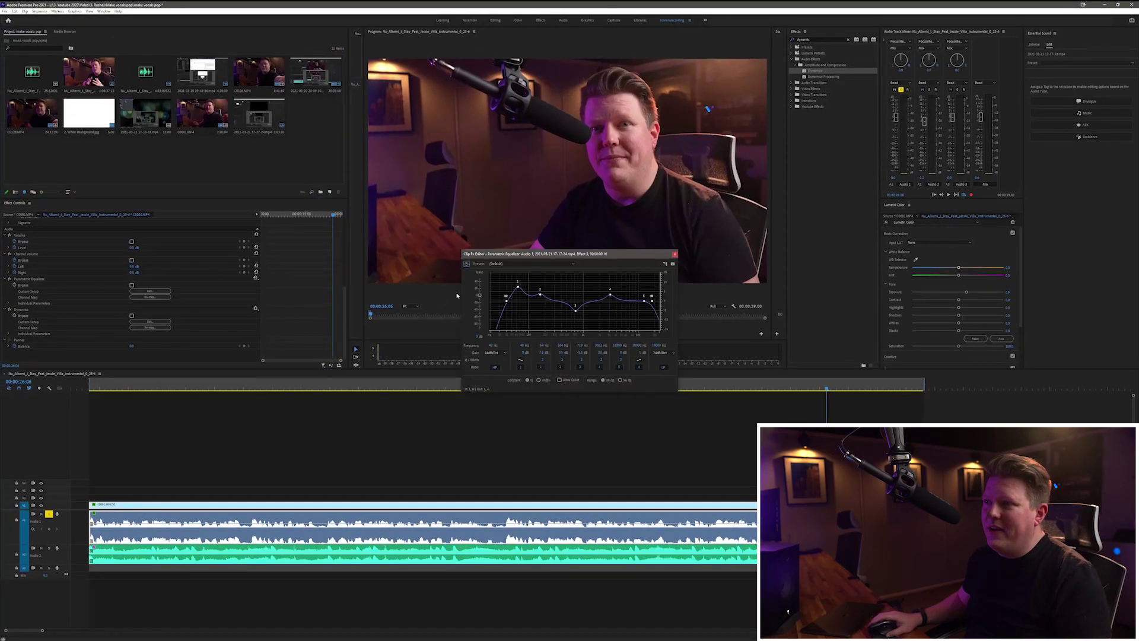
pyautogui.moveTo(540, 294); pyautogui.dragTo(460, 261)
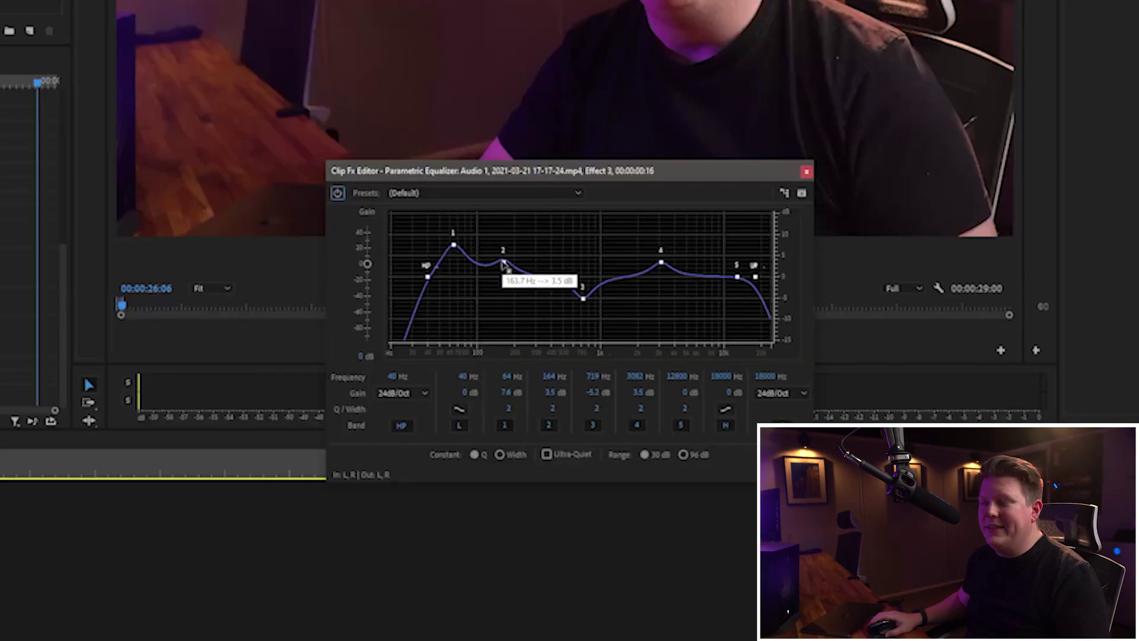
pyautogui.press('space')
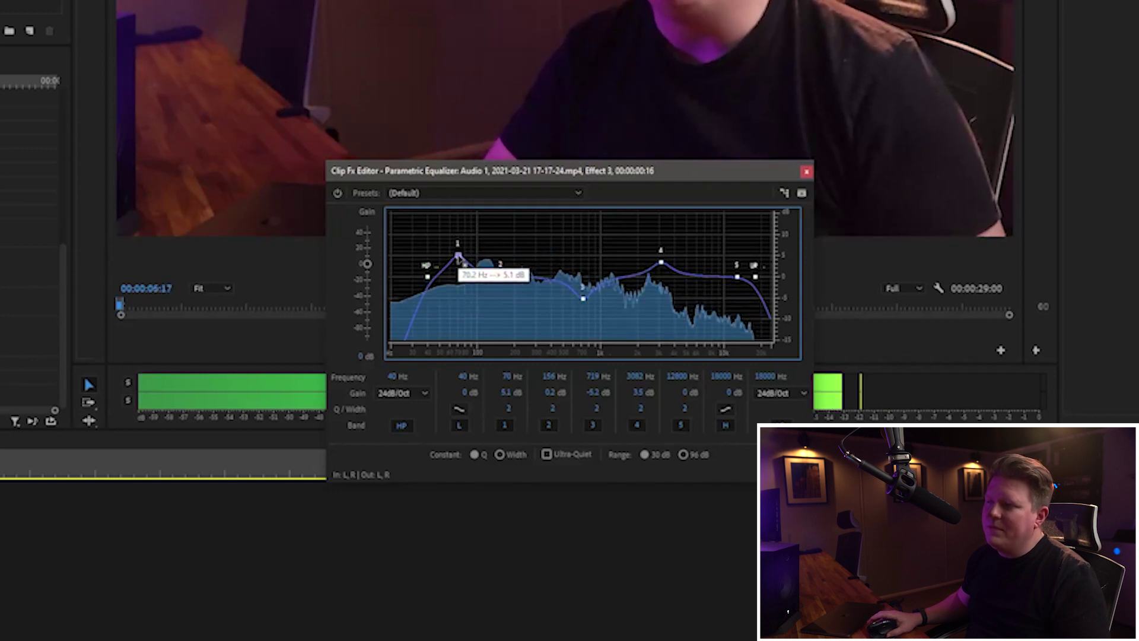
pyautogui.press('space')
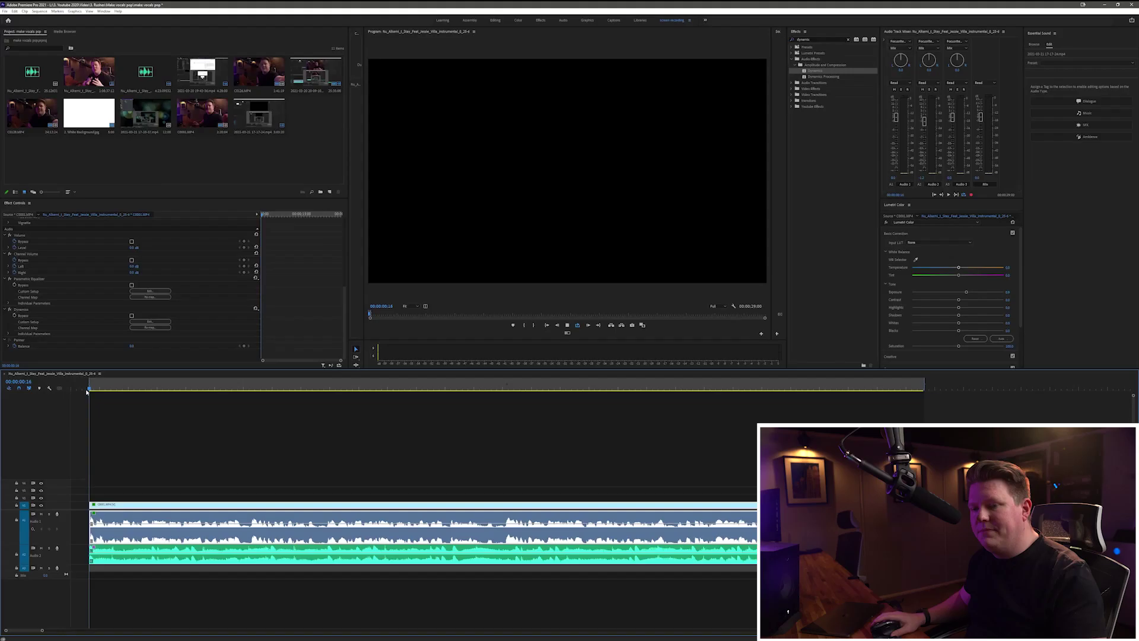
pyautogui.press('space')
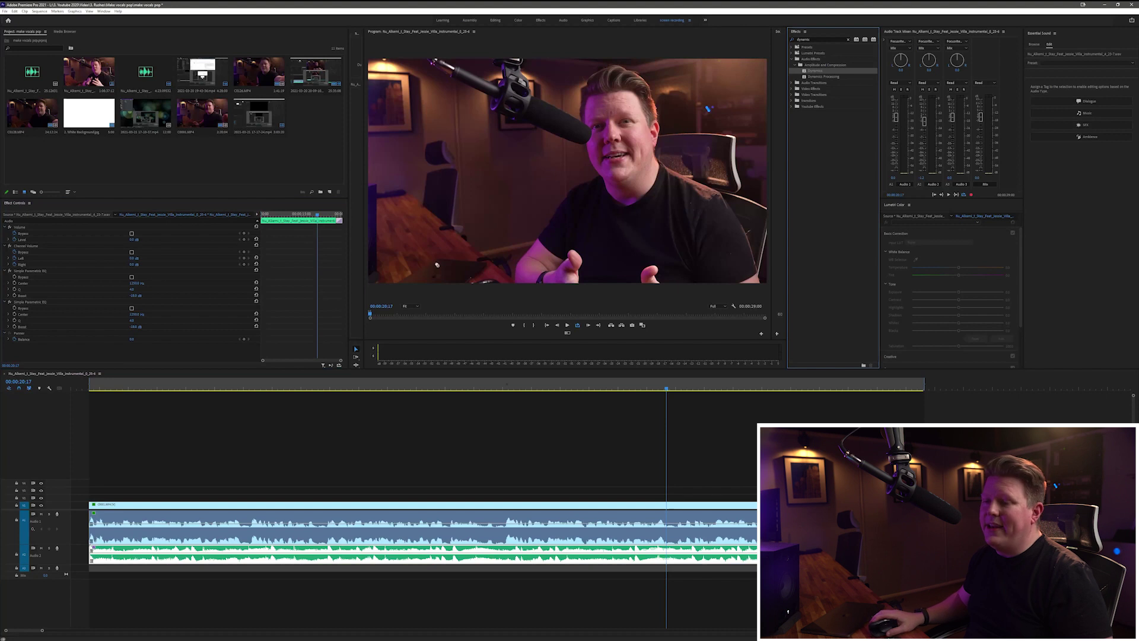
# Step: Apply the Dynamics effect to the music clip on Audio 2 and enable its Compressor with Threshold at -18 dB
pyautogui.moveTo(186, 552); pyautogui.dragTo(187, 552)
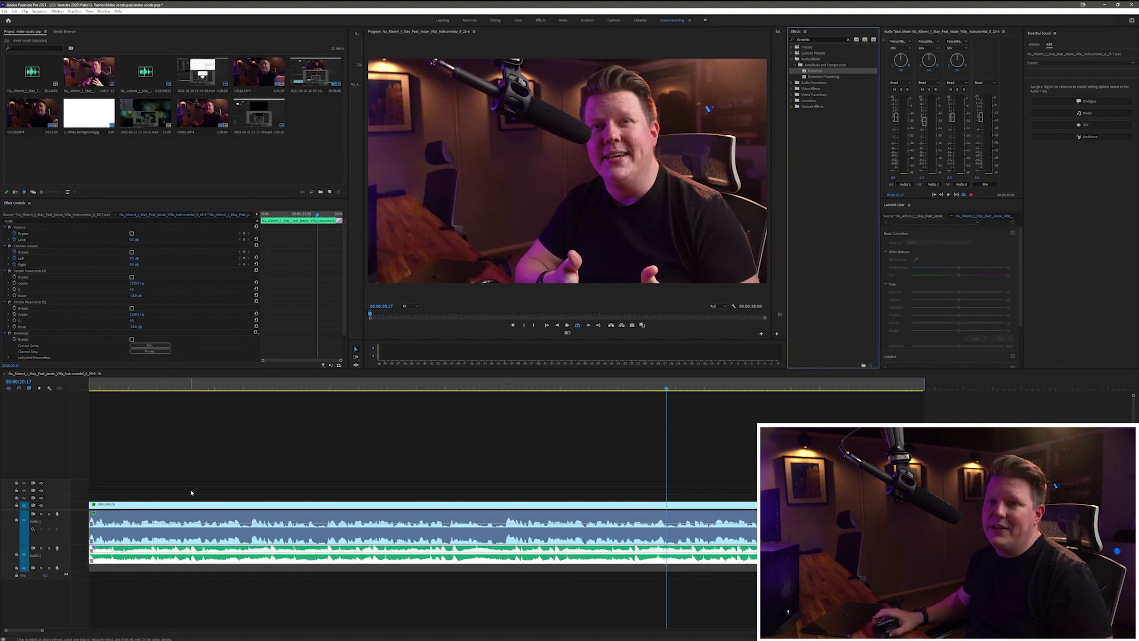
pyautogui.click(150, 345)
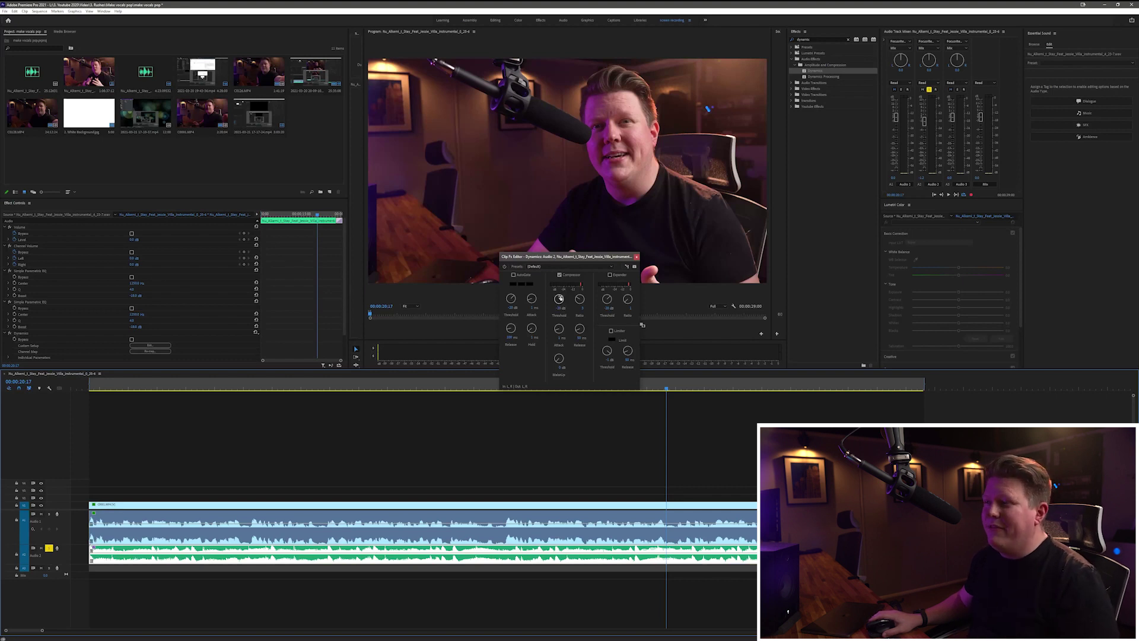
pyautogui.moveTo(559, 299); pyautogui.dragTo(652, 303)
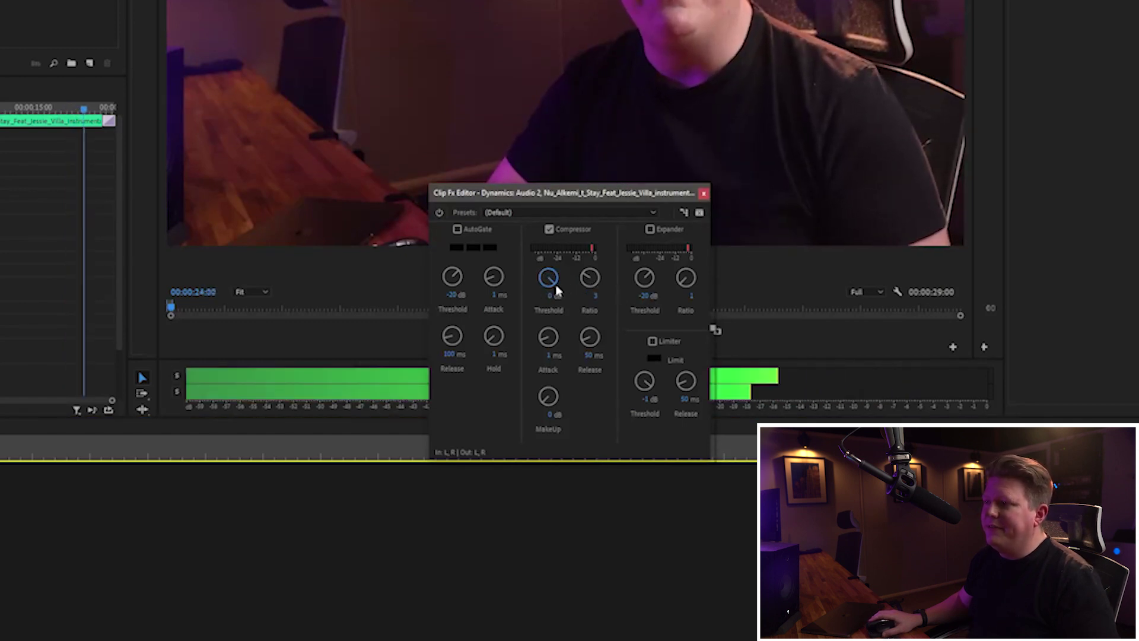
pyautogui.moveTo(552, 287); pyautogui.dragTo(507, 289)
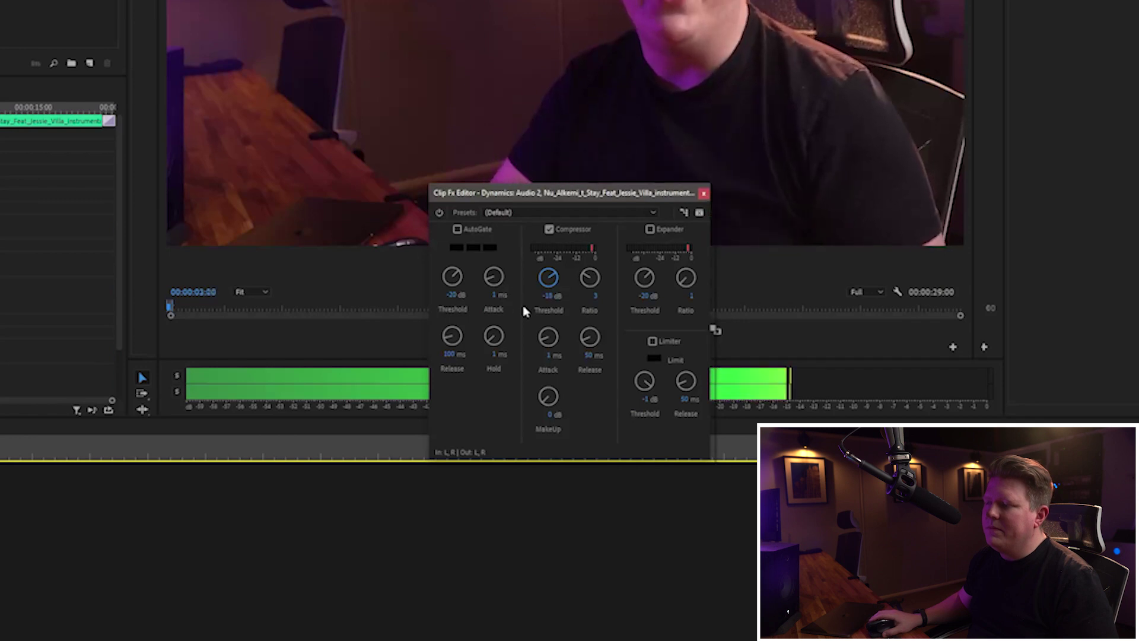
pyautogui.press('space')
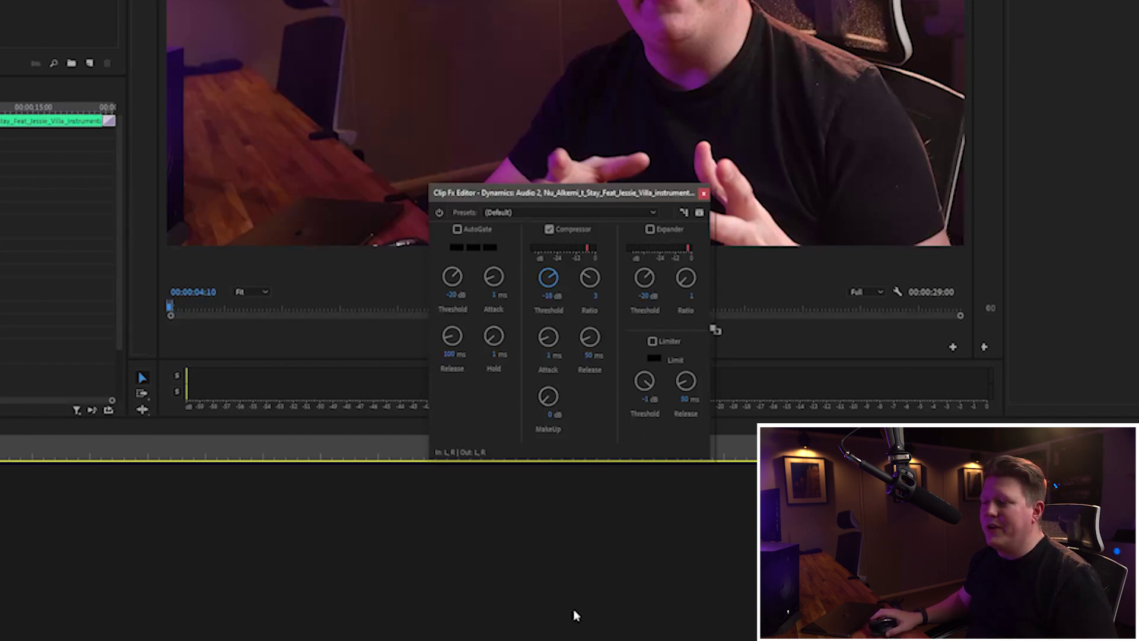
# Step: Set the music compressor's MakeUp gain to 4 dB and play the voice and music together from the start
pyautogui.press('space')
pyautogui.moveTo(553, 401); pyautogui.dragTo(579, 401)
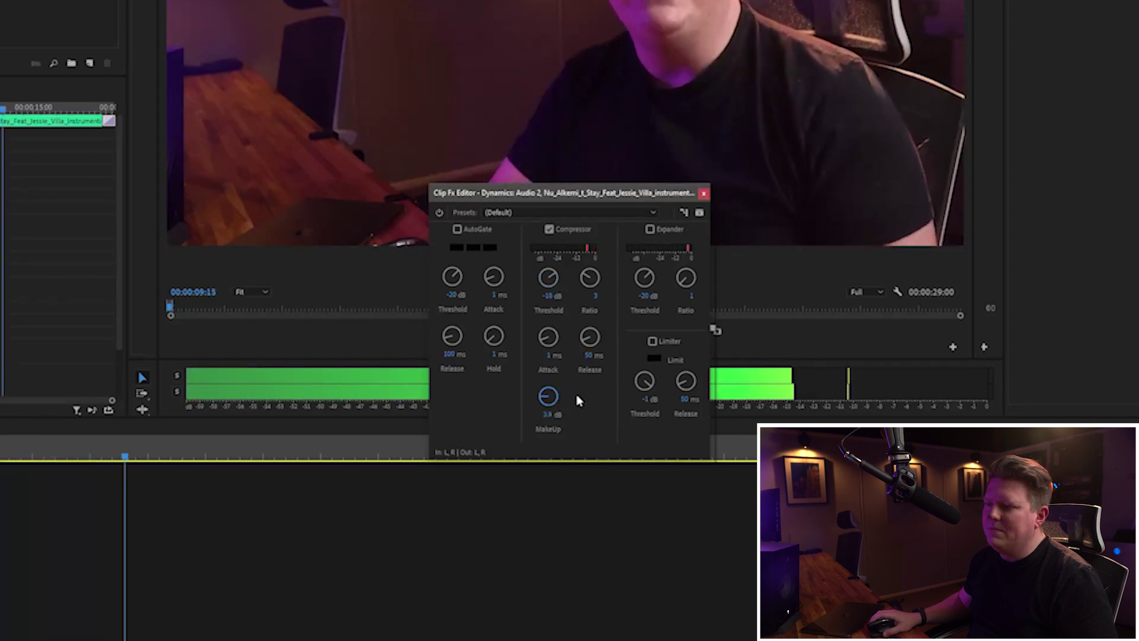
pyautogui.press('space')
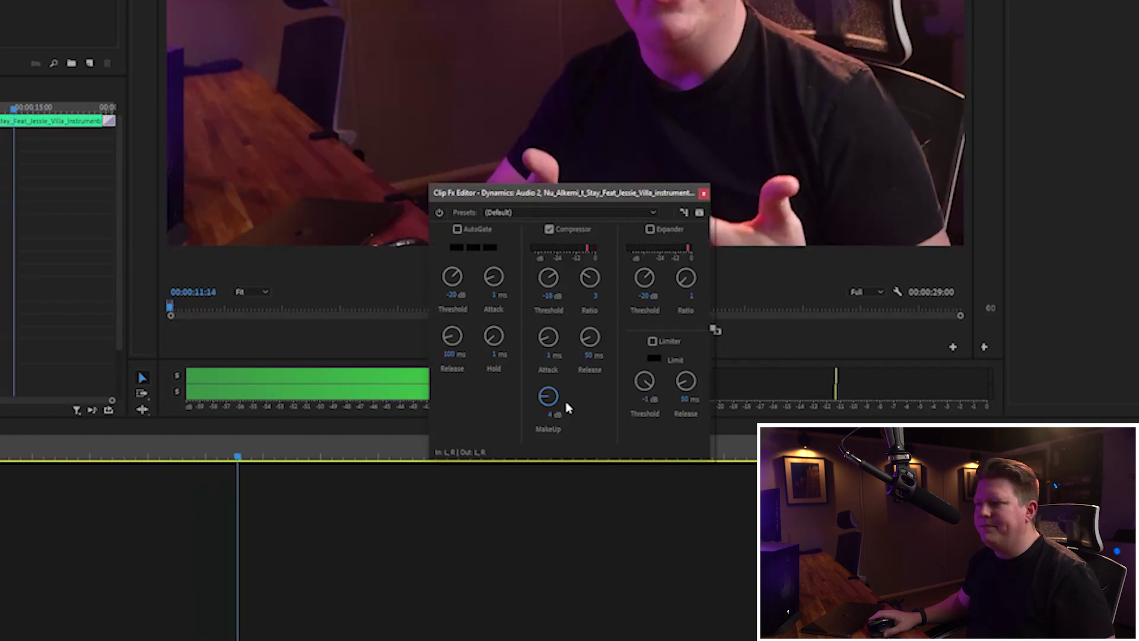
pyautogui.click(704, 194)
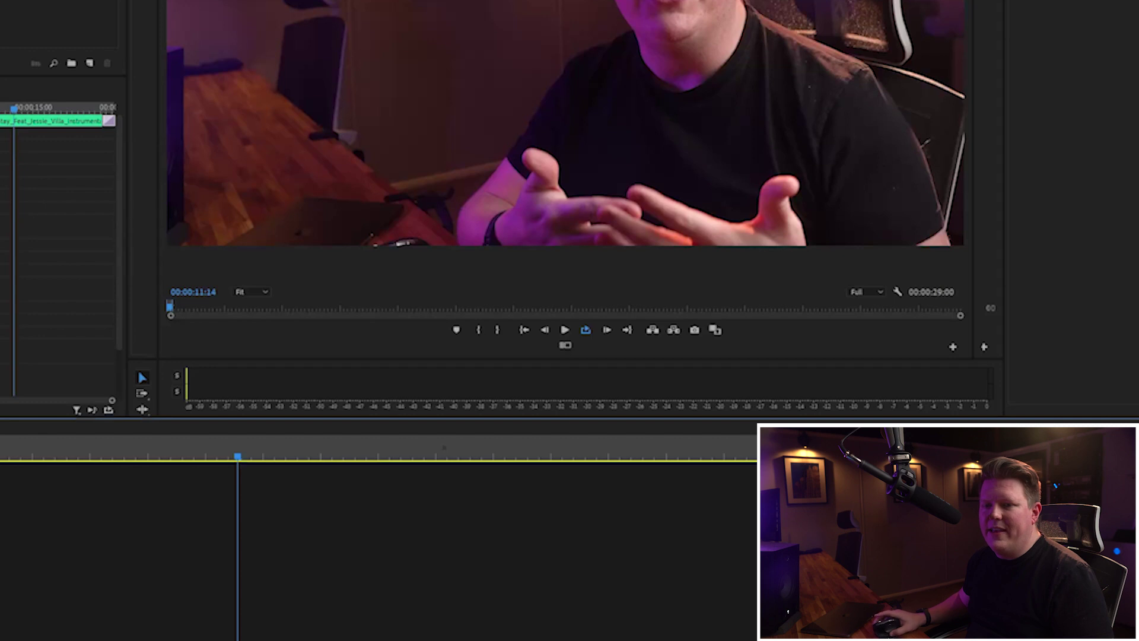
pyautogui.press('Up')
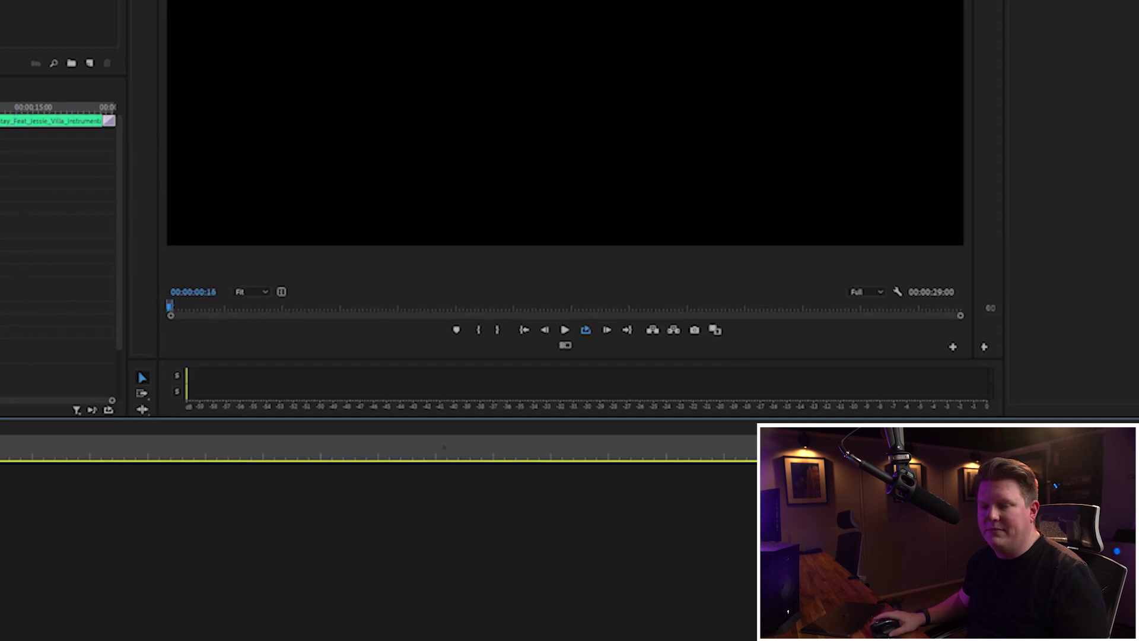
pyautogui.press('space')
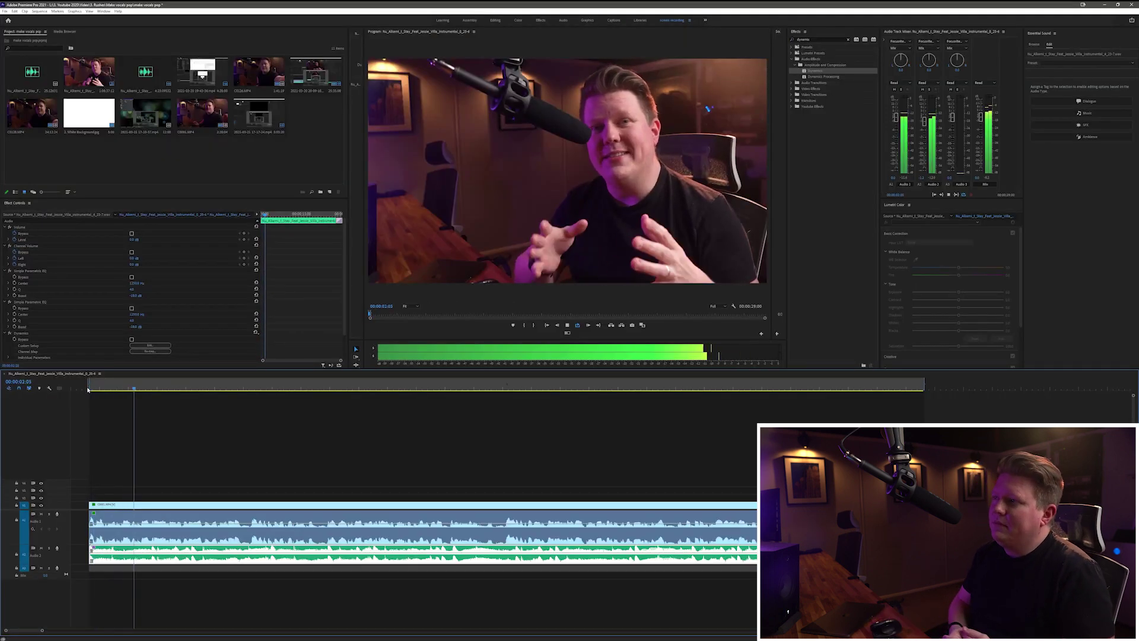